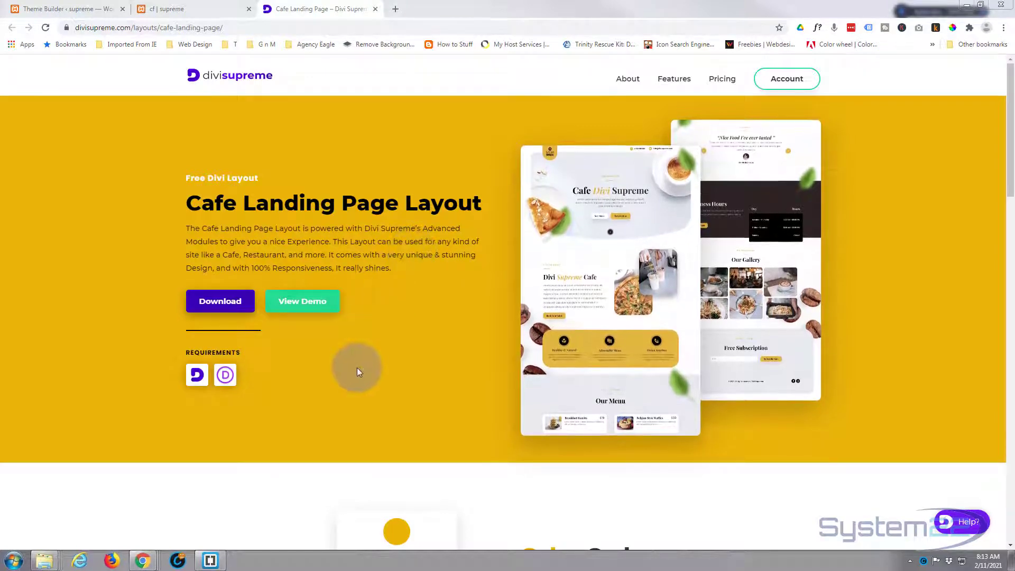
Step: Review the Cafe Landing Page Layout page, including its color codes and the Divi Supreme modules used
scroll(357, 366, "down", 6)
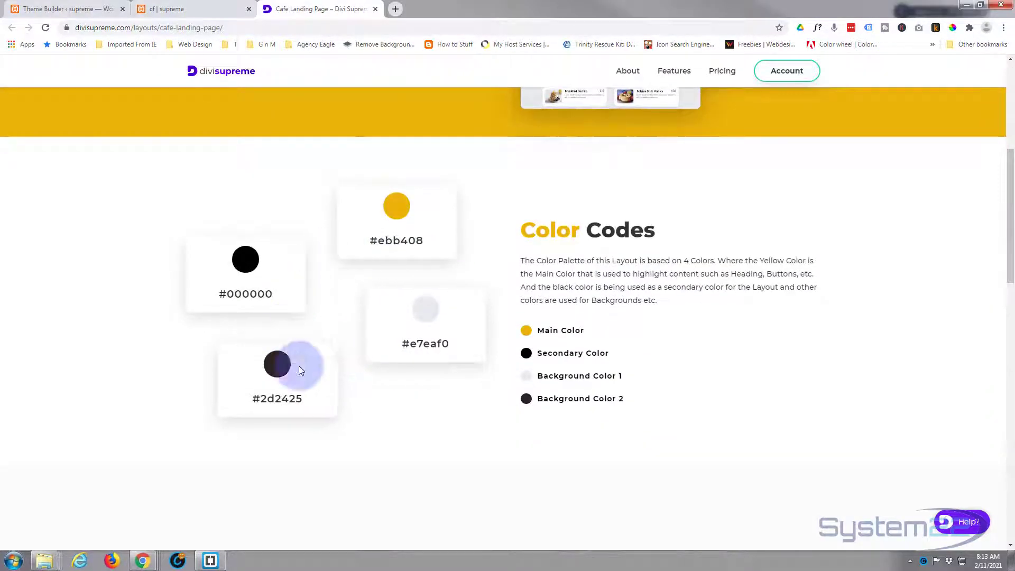
scroll(452, 410, "down", 4)
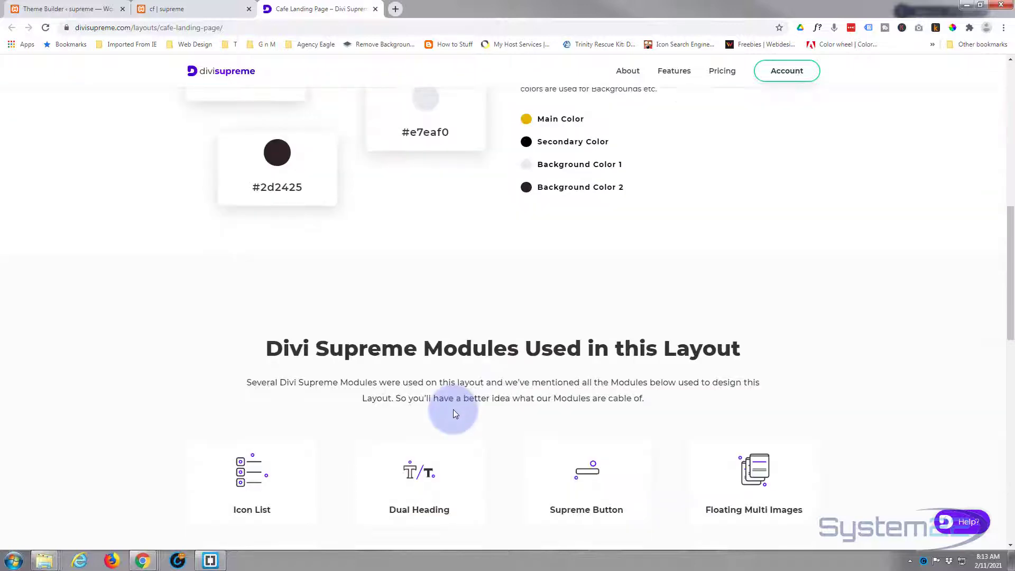
scroll(452, 413, "down", 4)
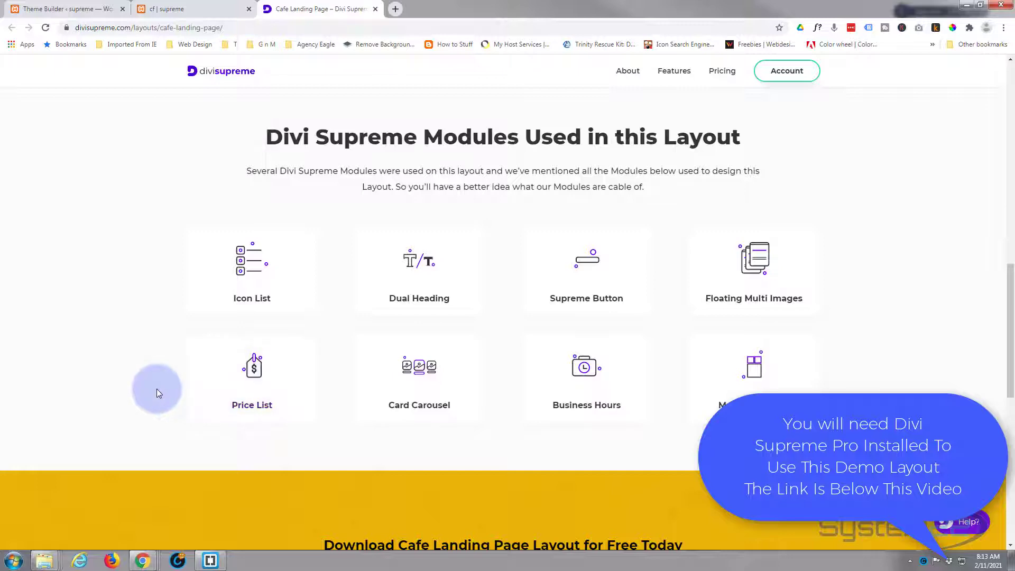
scroll(157, 391, "up", 6)
scroll(157, 389, "up", 8)
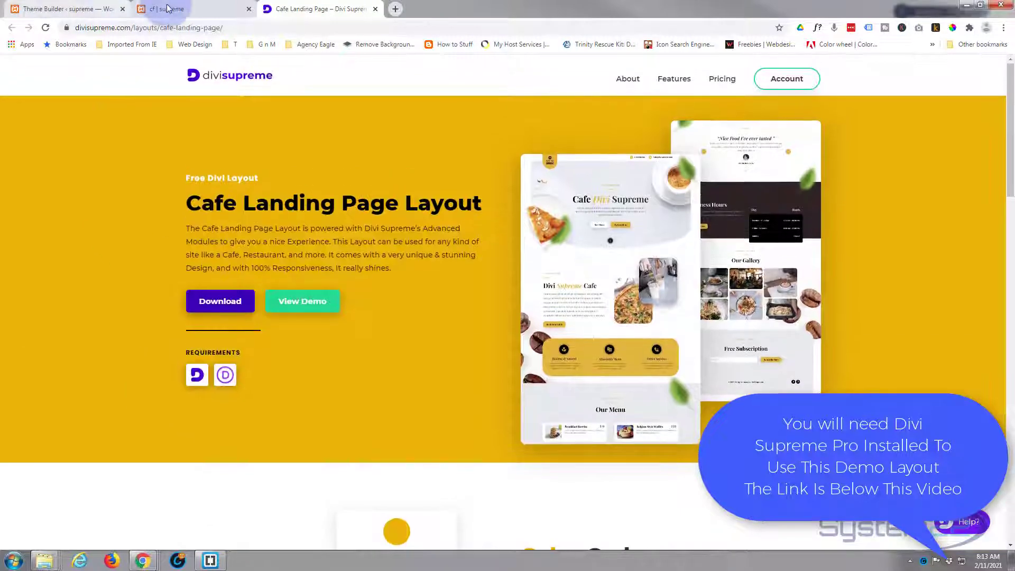
Step: Switch to the local cafe demo page and look through all its sections from the hero to the footer
left_click(185, 9)
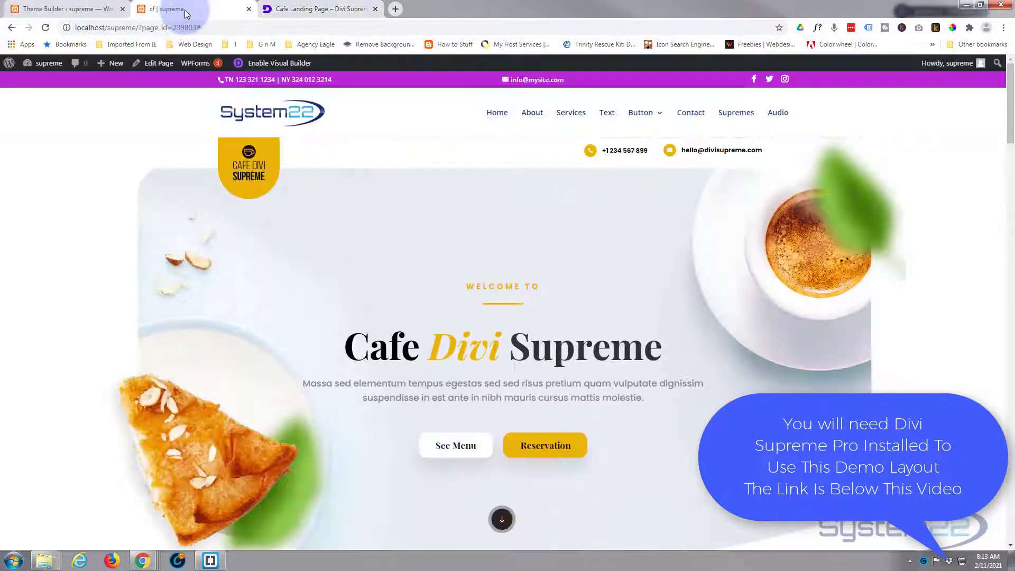
scroll(132, 284, "down", 6)
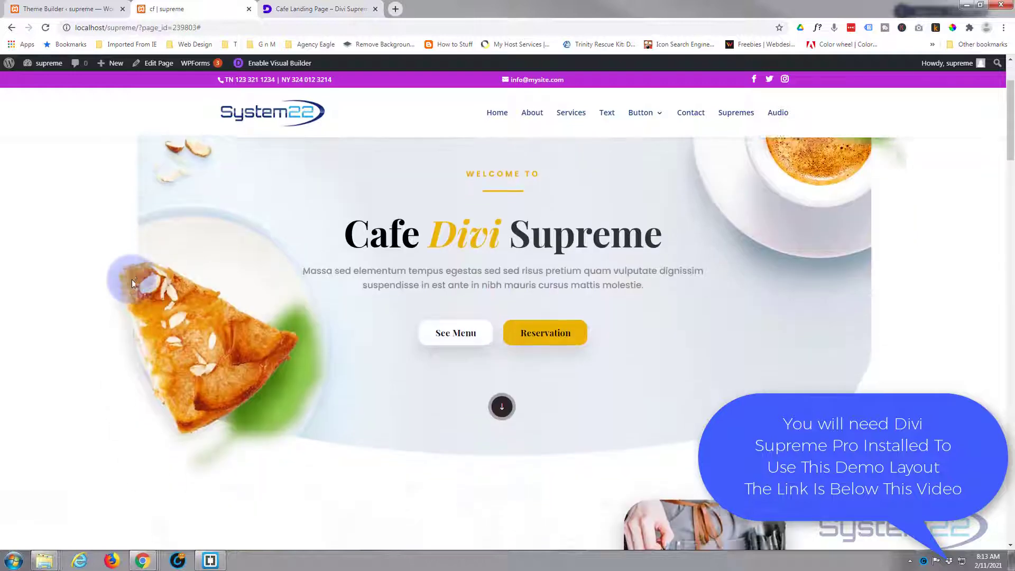
scroll(132, 279, "down", 9)
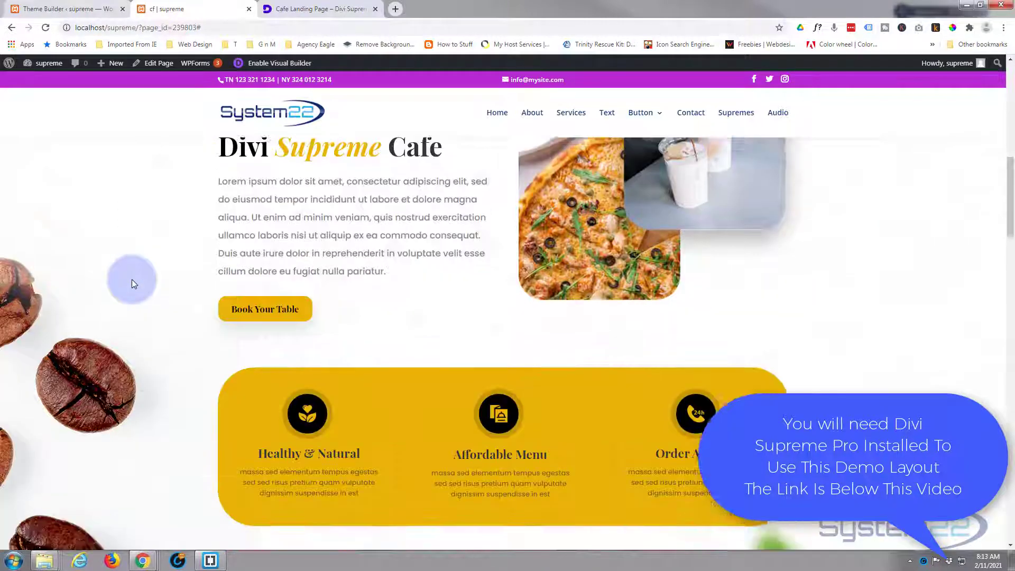
scroll(131, 279, "down", 11)
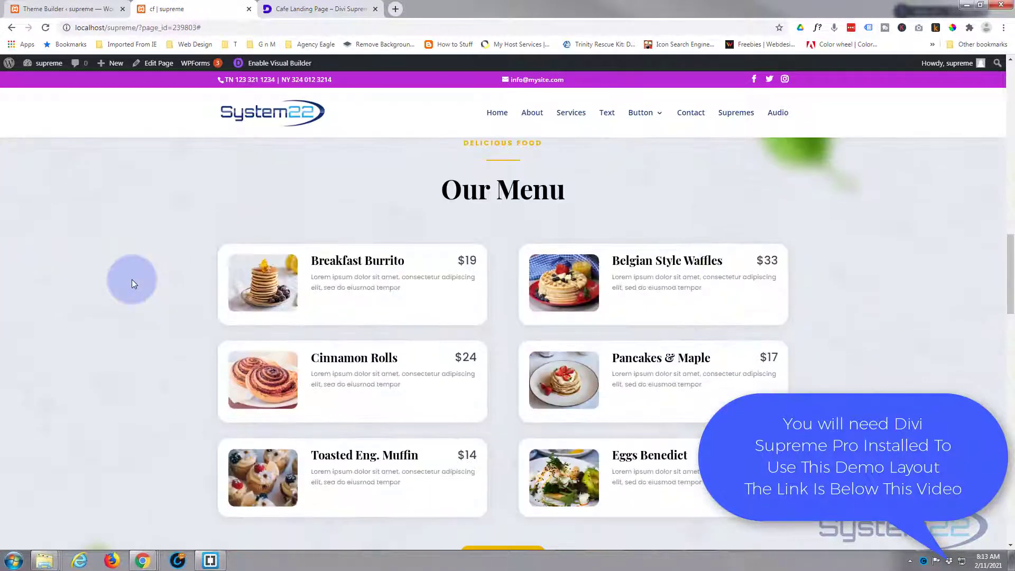
scroll(133, 284, "down", 10)
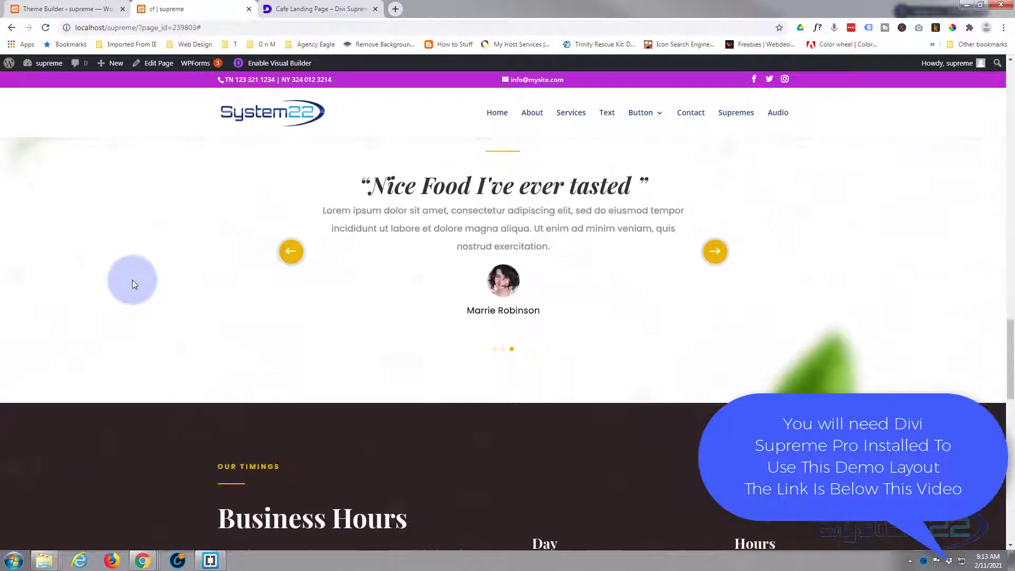
scroll(132, 284, "down", 10)
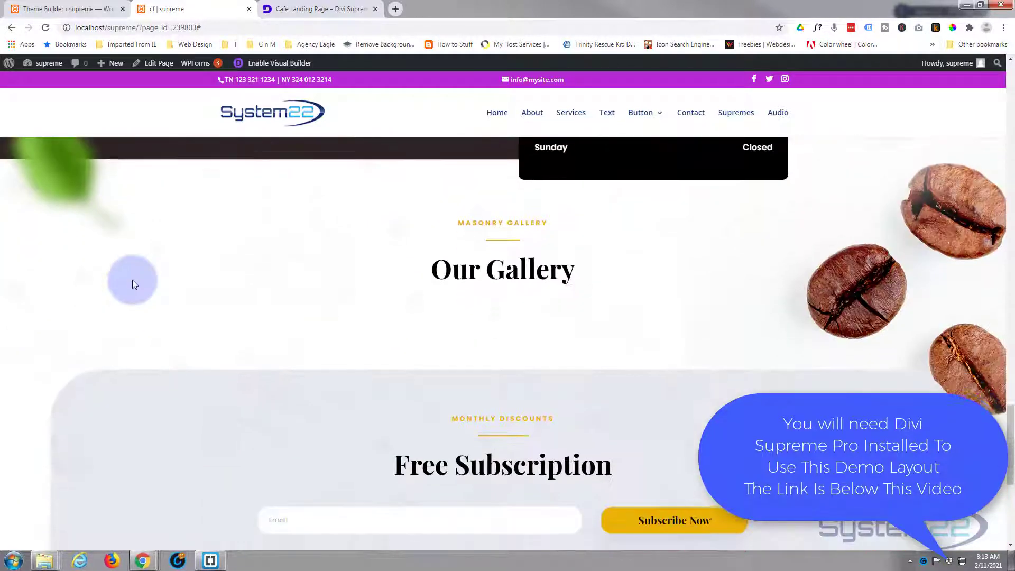
scroll(133, 284, "down", 2)
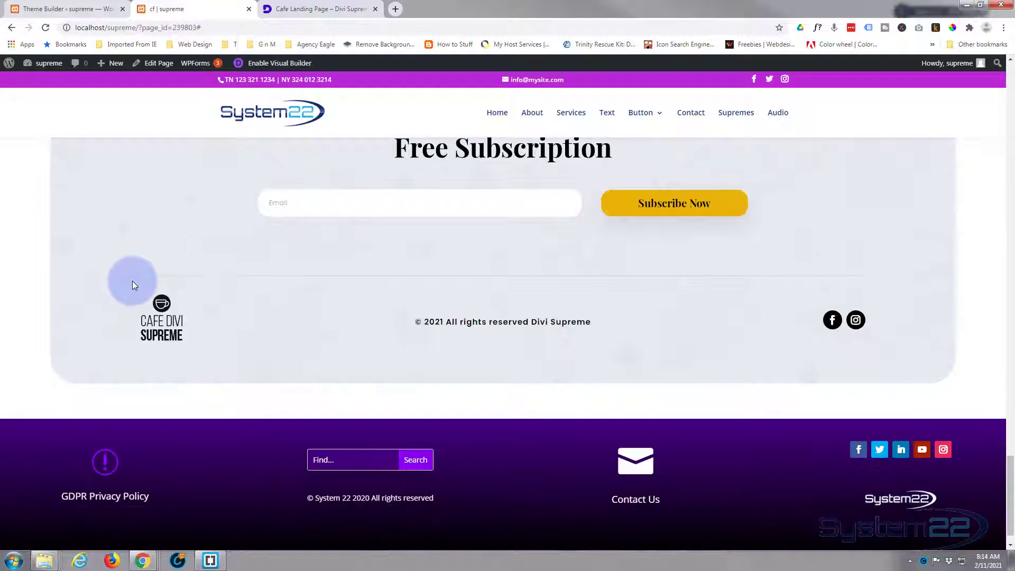
Step: Extract the downloaded Cafe Landing Page Layout ZIP archive in place in the Downloads > sup folder
left_click(301, 10)
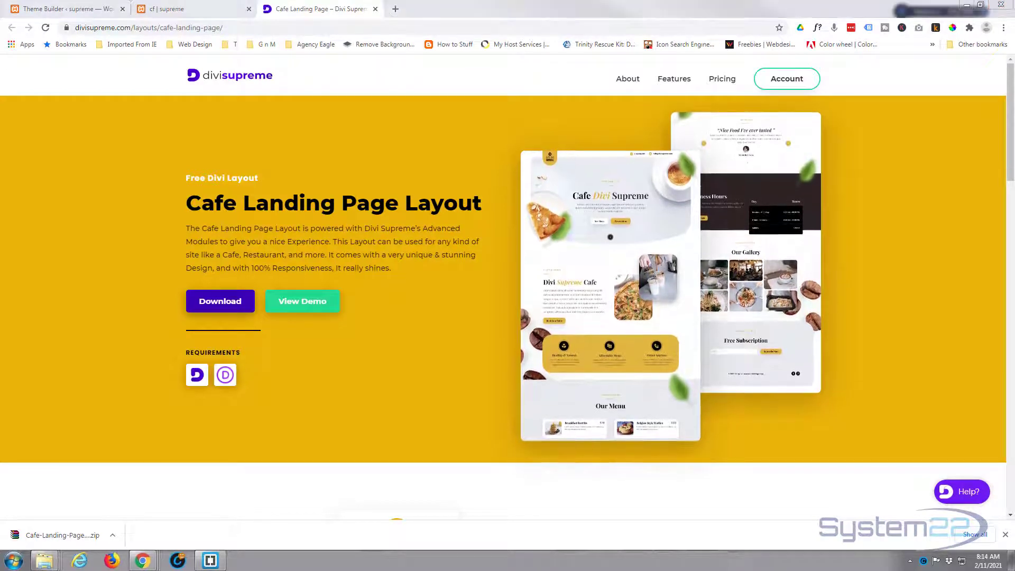
left_click_drag(0, 130, 371, 135)
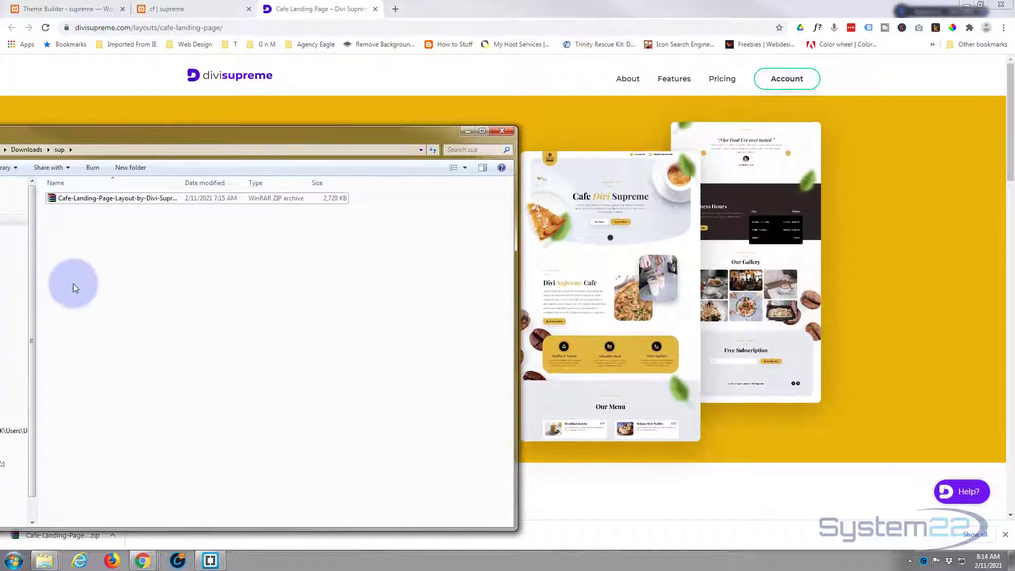
left_click(51, 202)
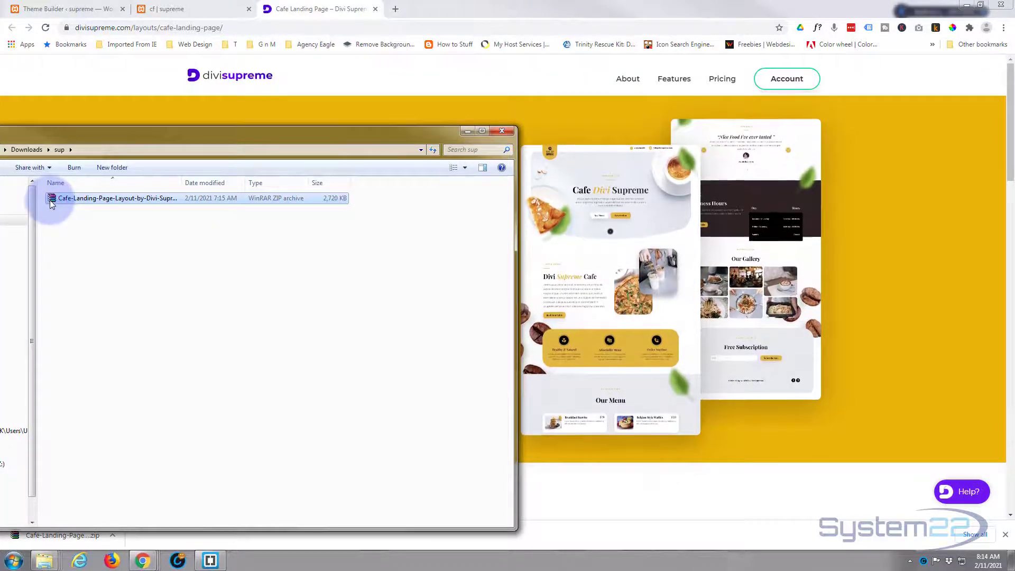
right_click(50, 200)
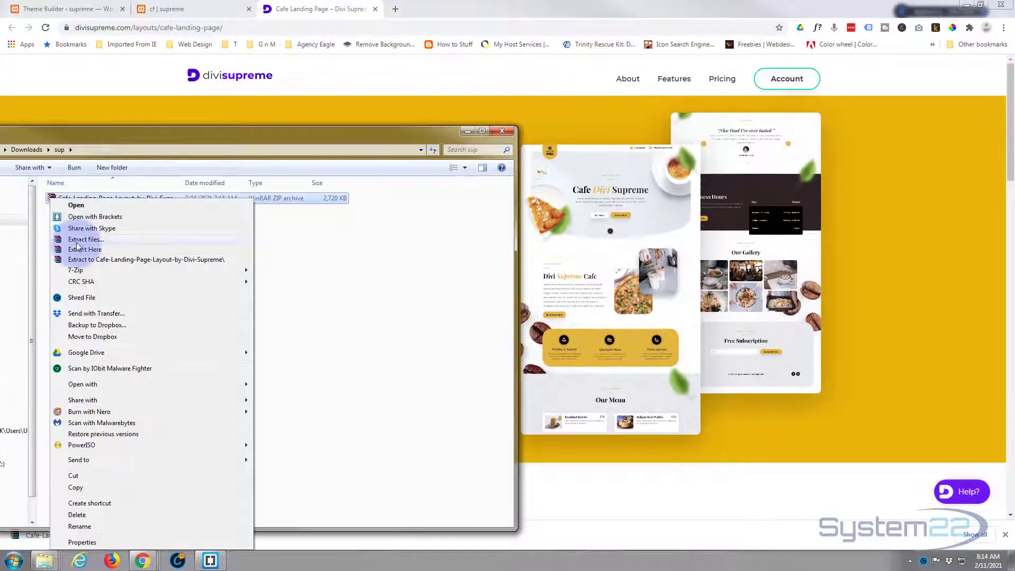
left_click(78, 251)
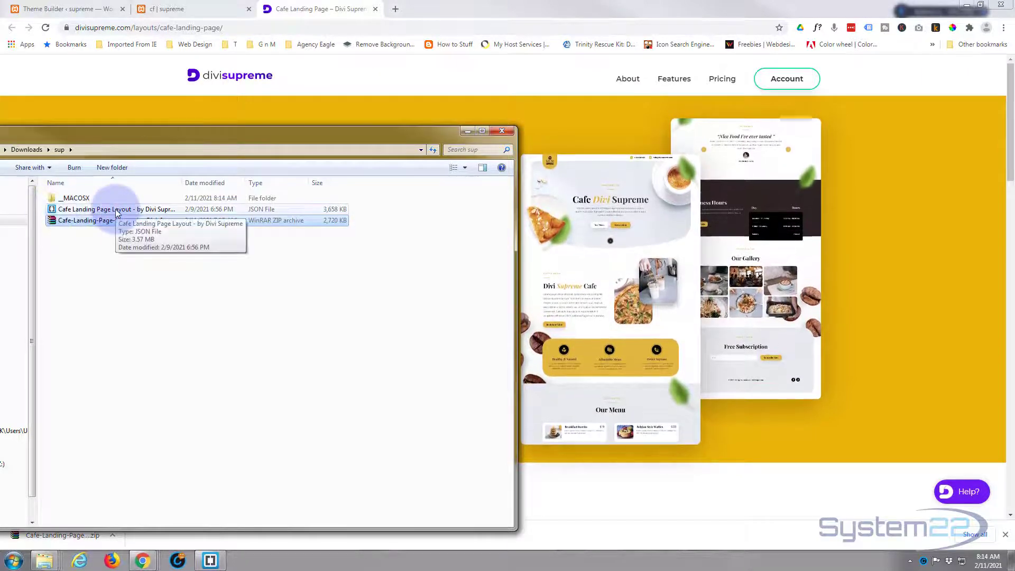
left_click_drag(204, 135, 0, 138)
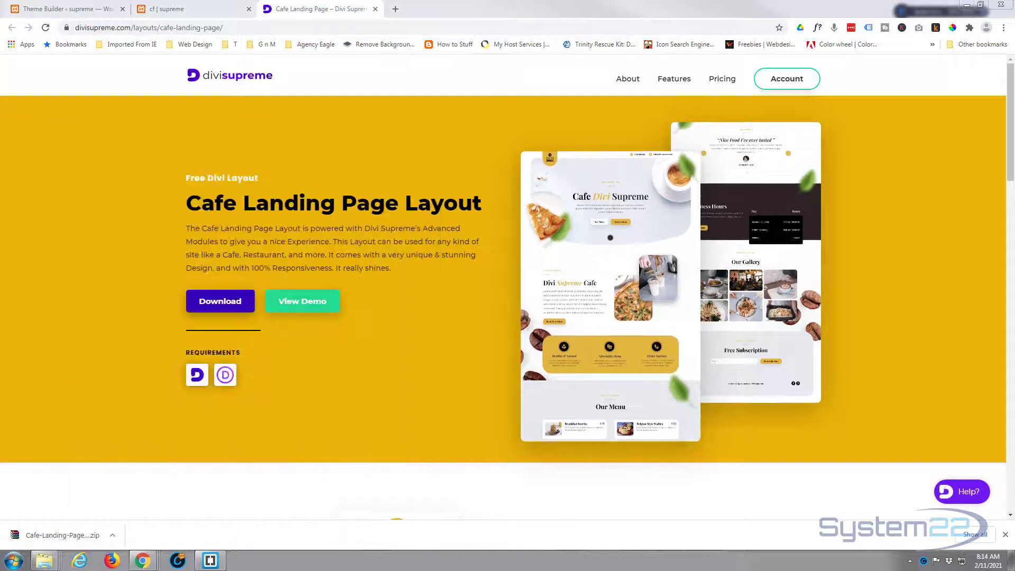
Step: Import the extracted Cafe Landing Page Layout JSON file into the WordPress site's Divi Library
left_click(76, 11)
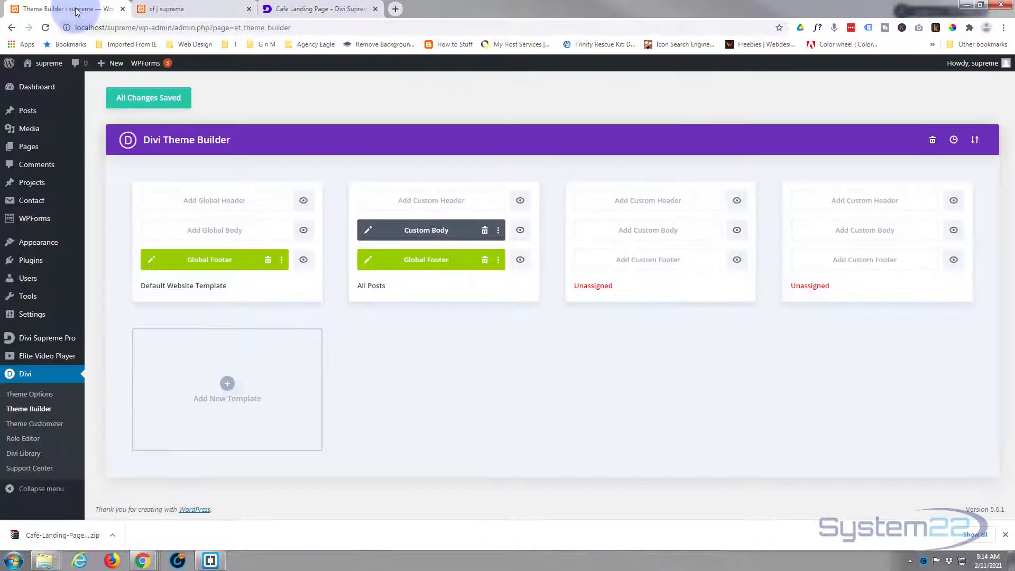
left_click(25, 455)
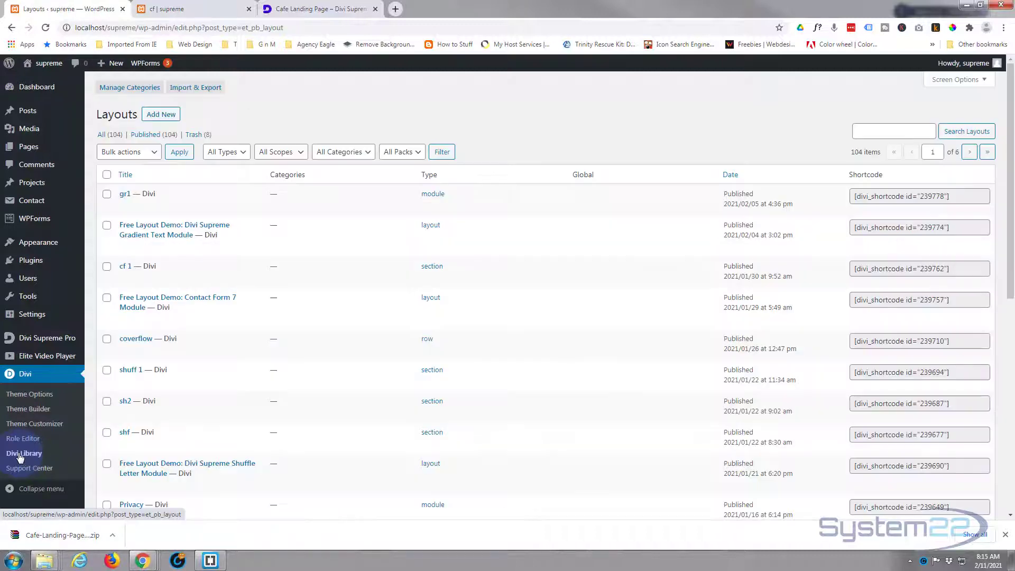
left_click(197, 88)
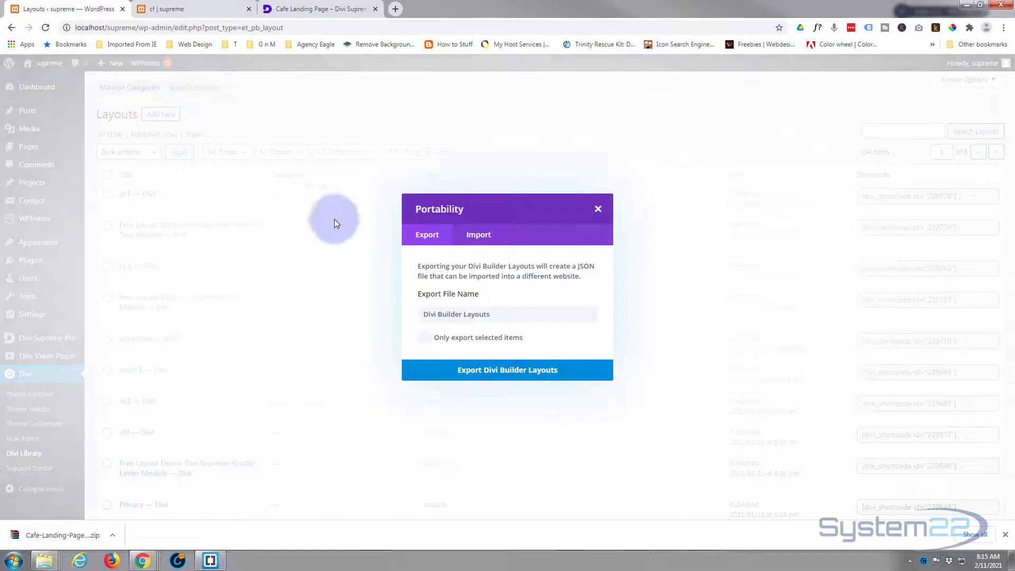
left_click(479, 238)
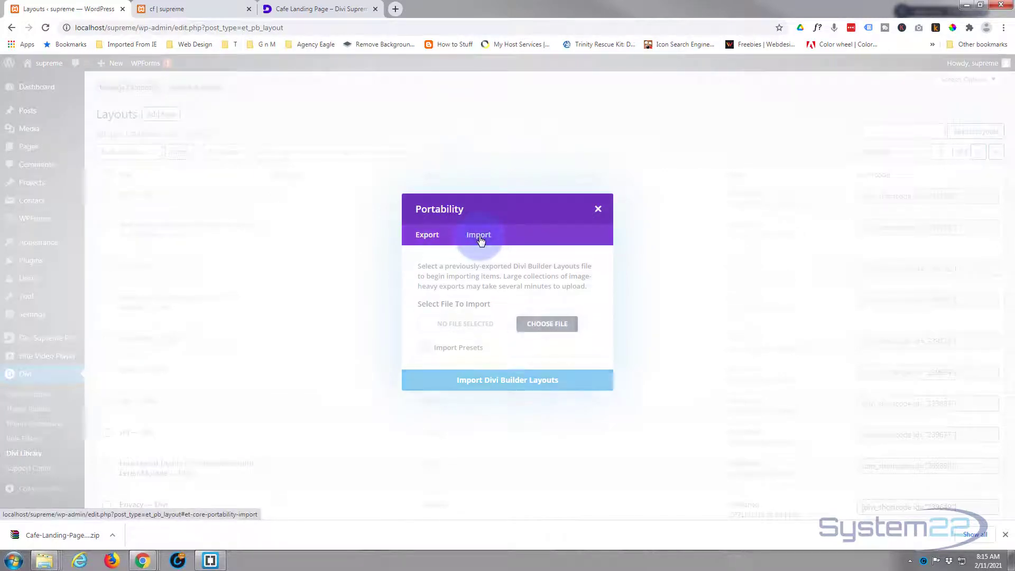
left_click(547, 326)
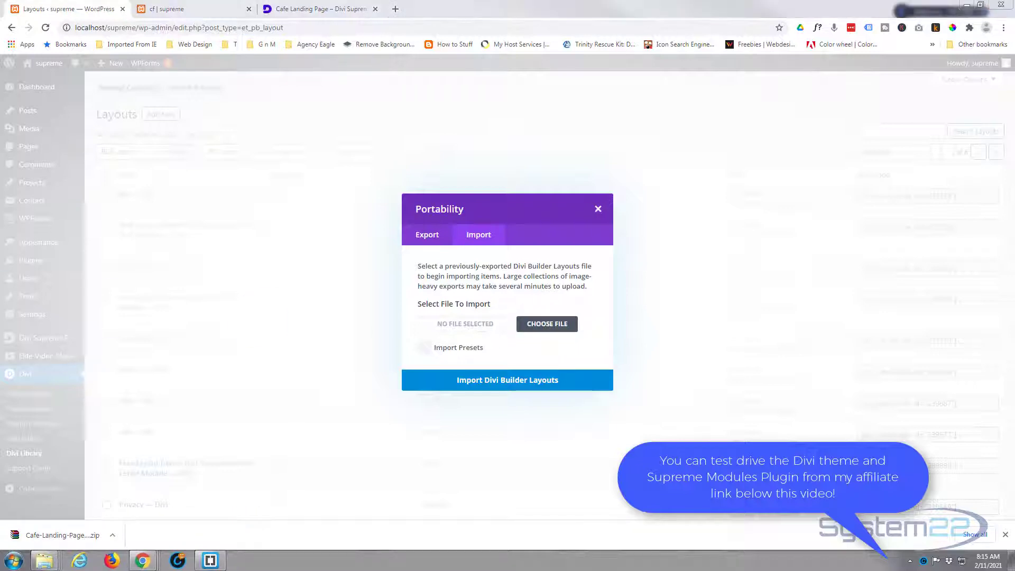
left_click_drag(24, 369, 285, 389)
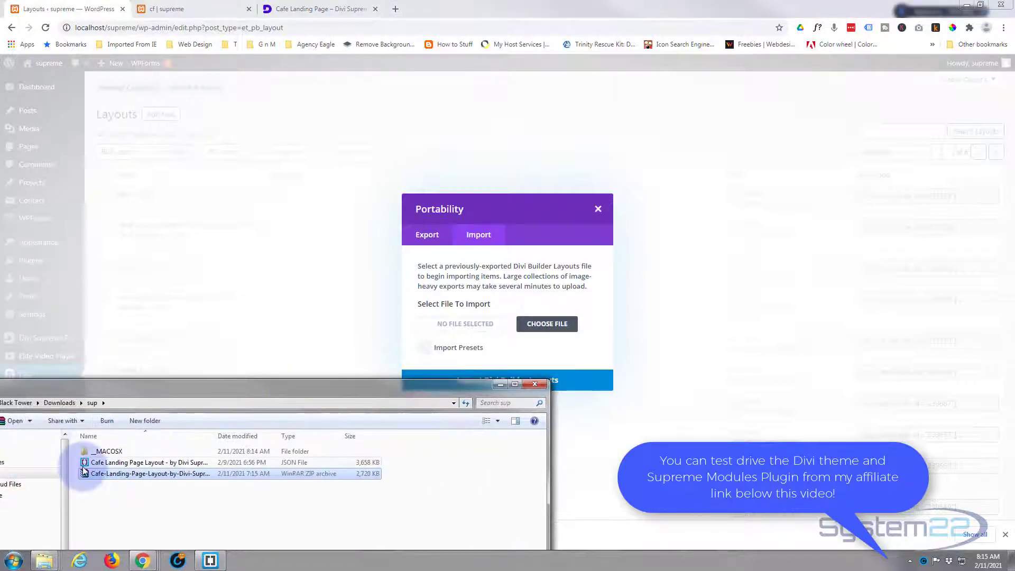
left_click_drag(84, 465, 449, 324)
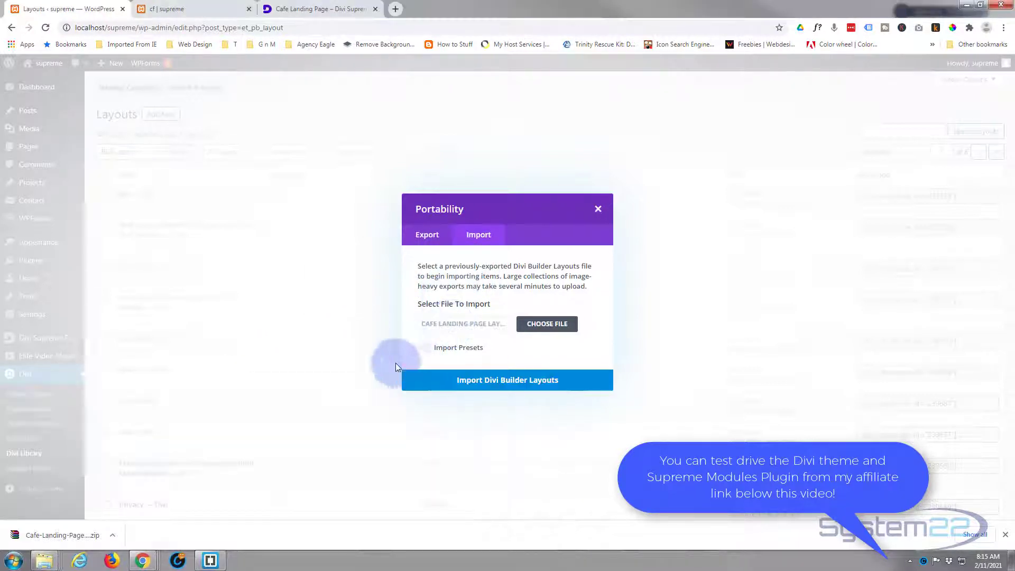
left_click(482, 385)
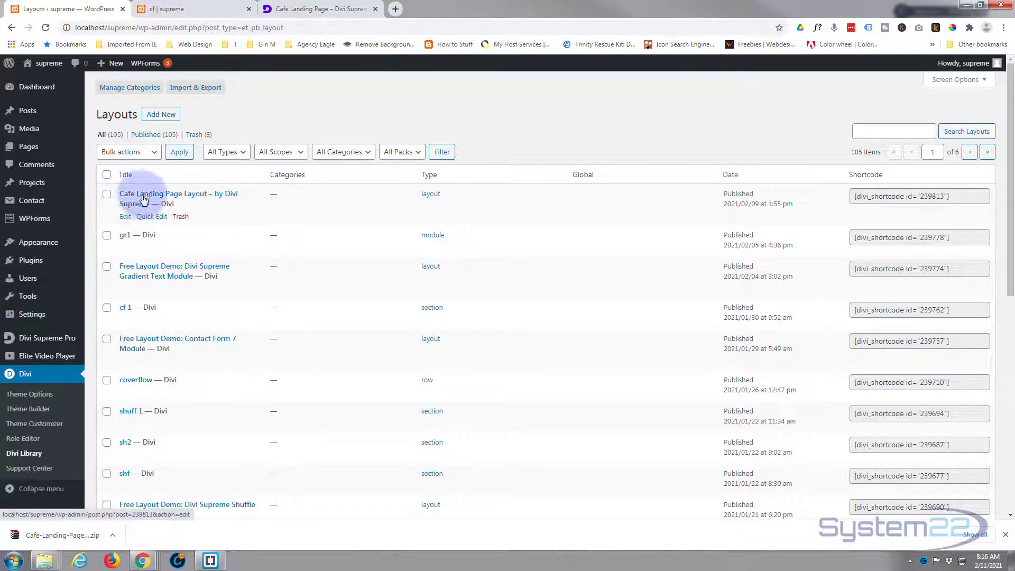
Step: Create a new WordPress page titled "Cafe" and open it in the Divi Builder
mouse_move(118, 64)
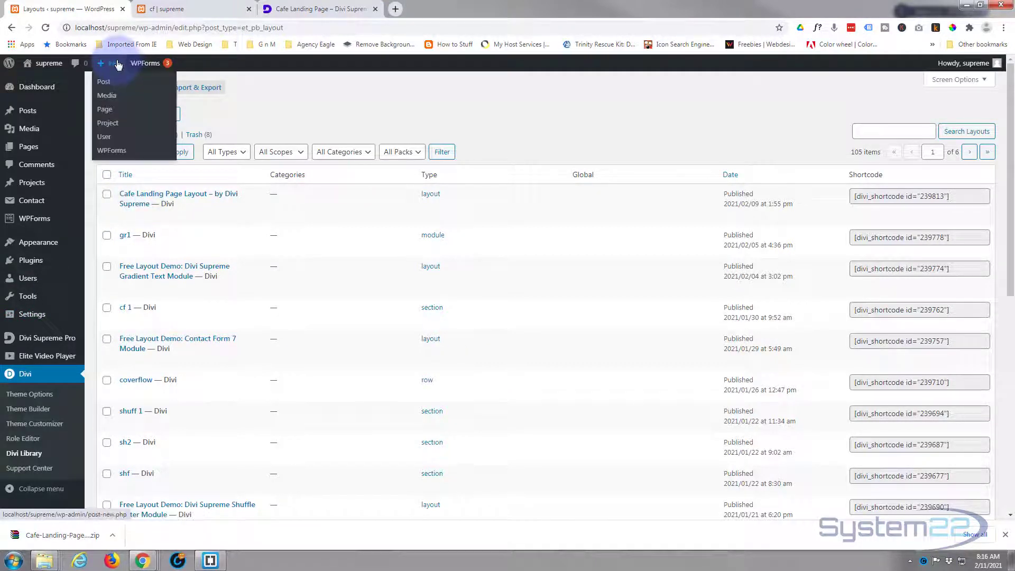
middle_click(108, 114)
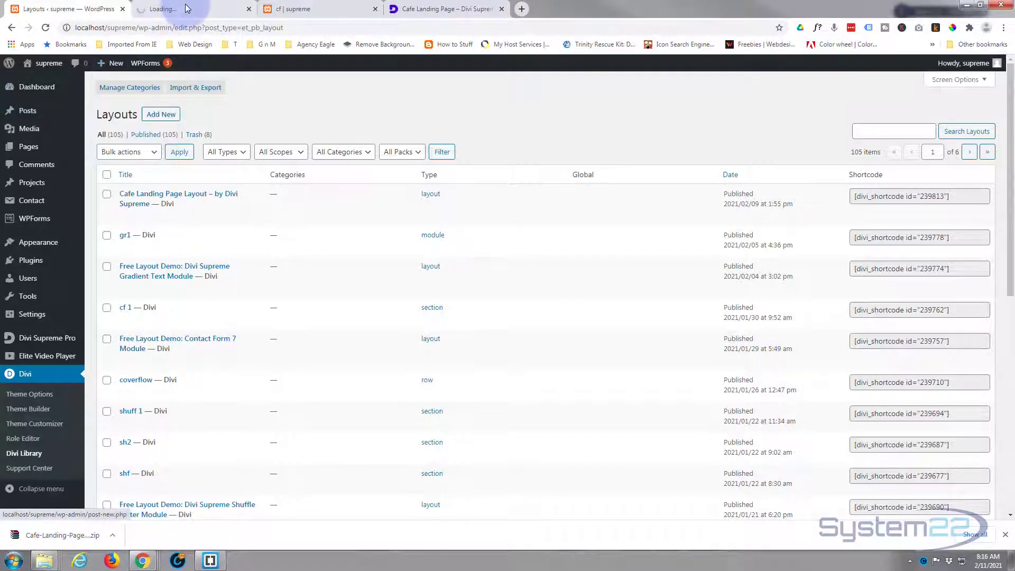
left_click(165, 10)
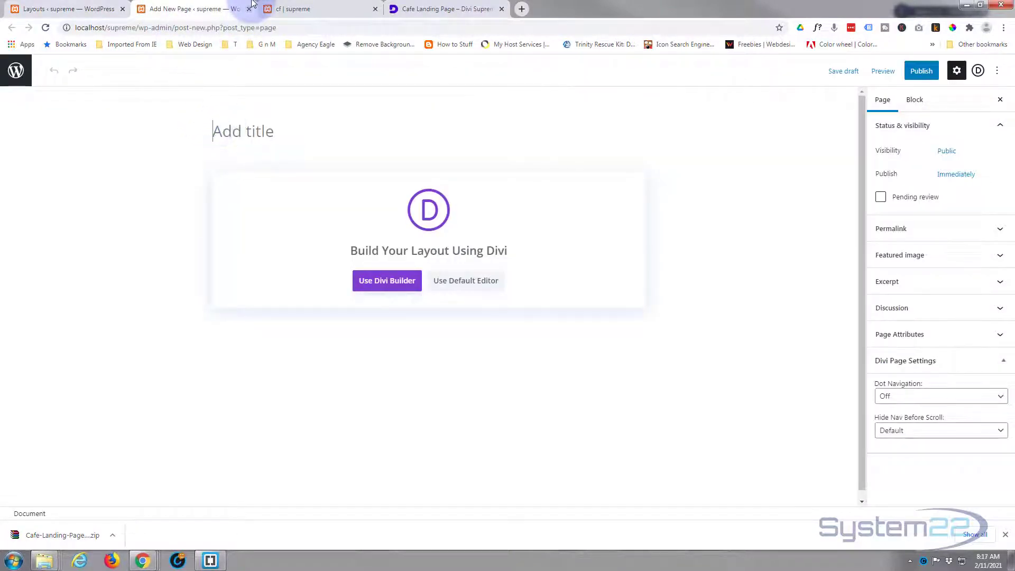
type("Cafe")
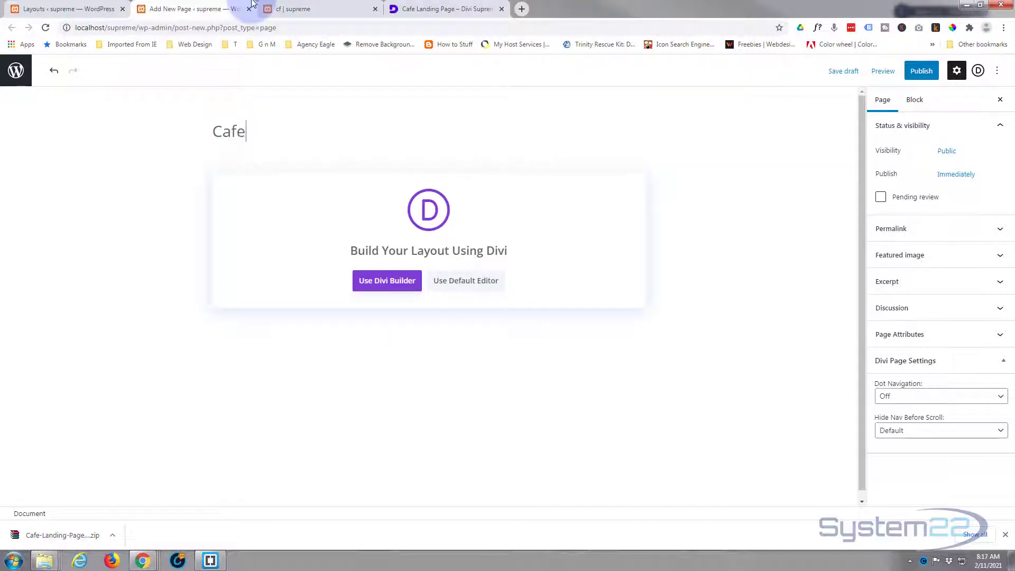
left_click(379, 285)
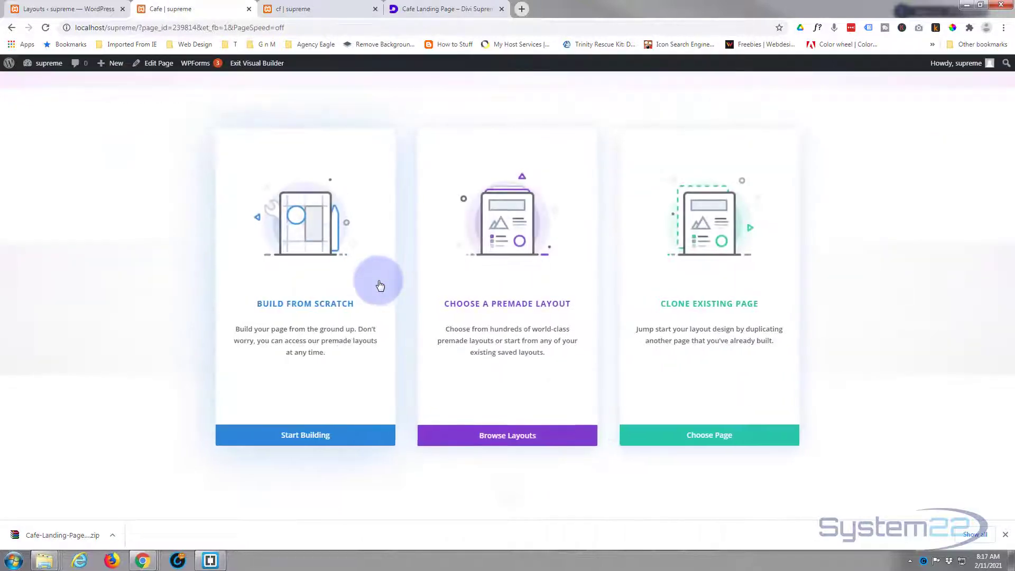
Step: Load the saved layout "Cafe Landing Page Layout - by Divi Supreme" into the new page
left_click(495, 437)
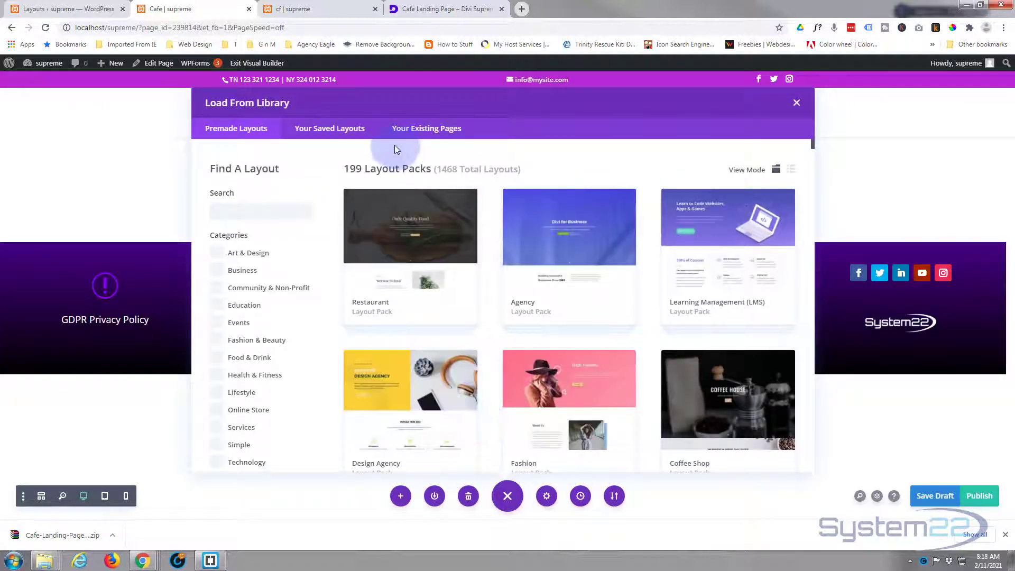
left_click(335, 132)
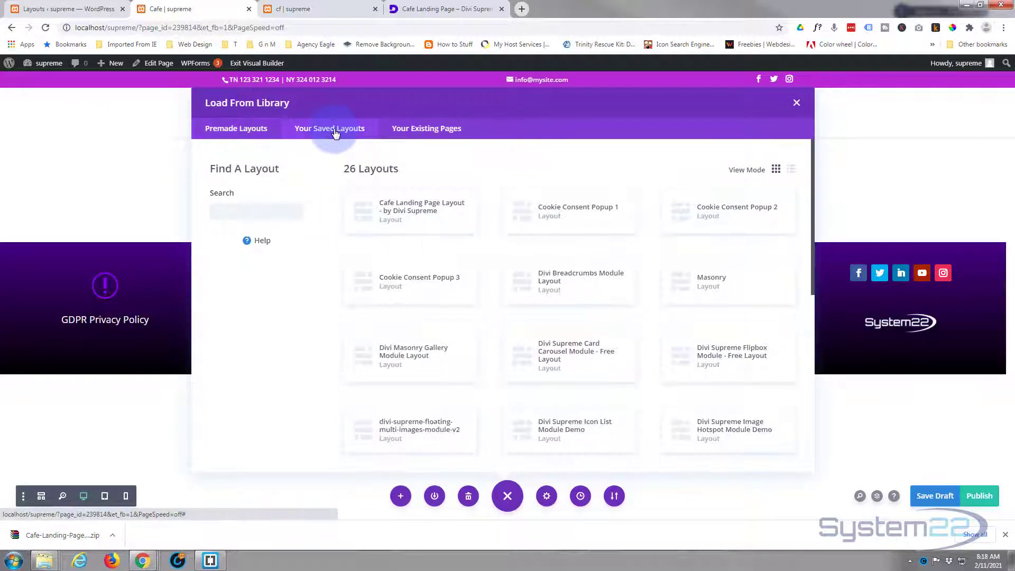
left_click(399, 209)
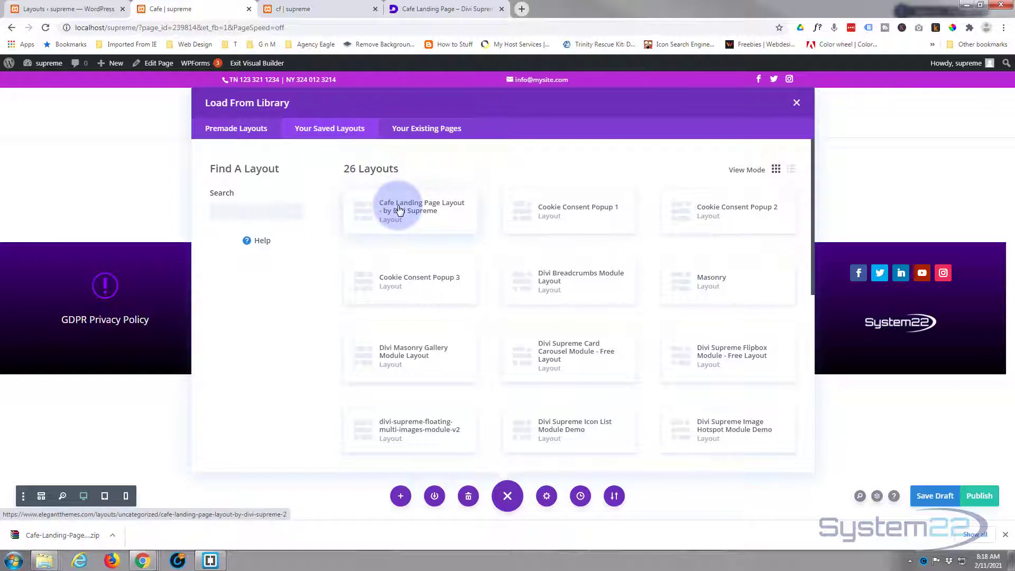
left_click(411, 211)
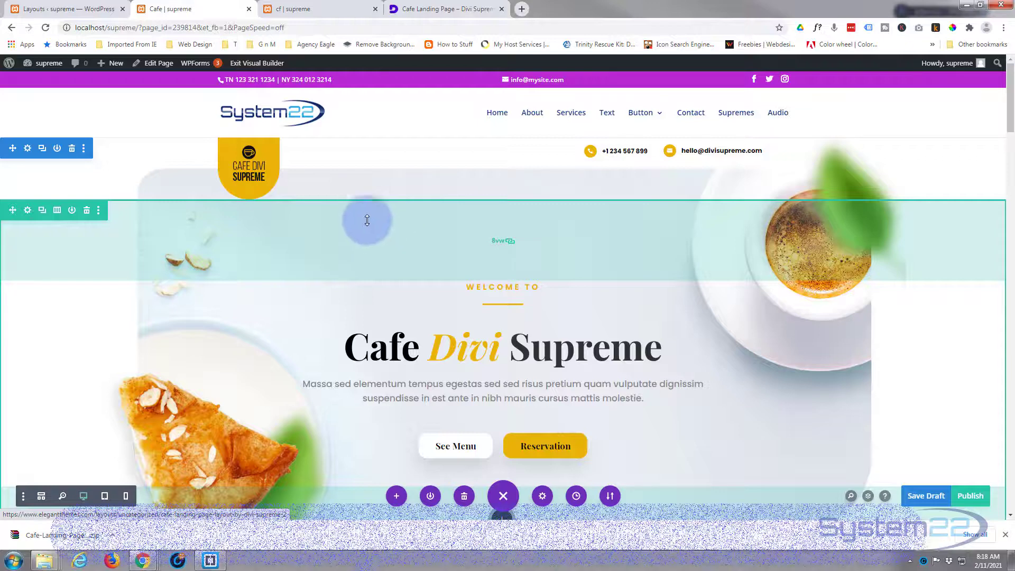
mouse_move(245, 164)
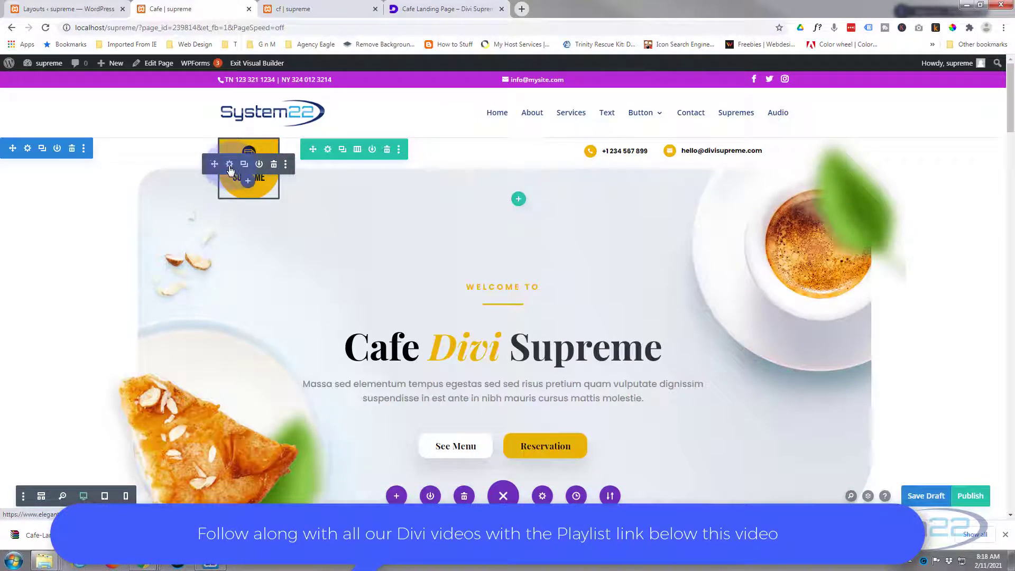
Step: Check the cafe logo's image settings without changing them and review the page's hero, about and features sections
left_click(230, 164)
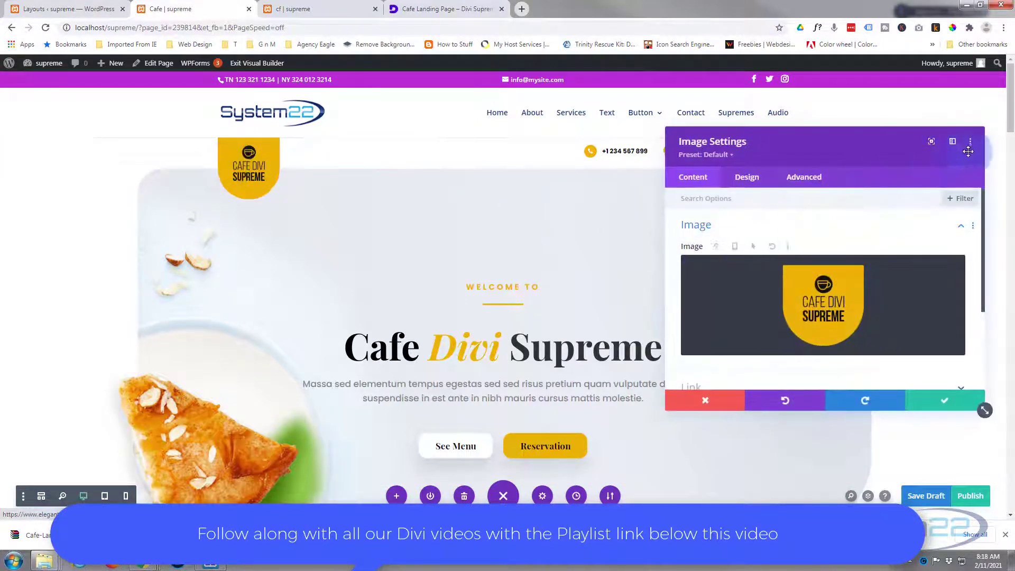
left_click(706, 401)
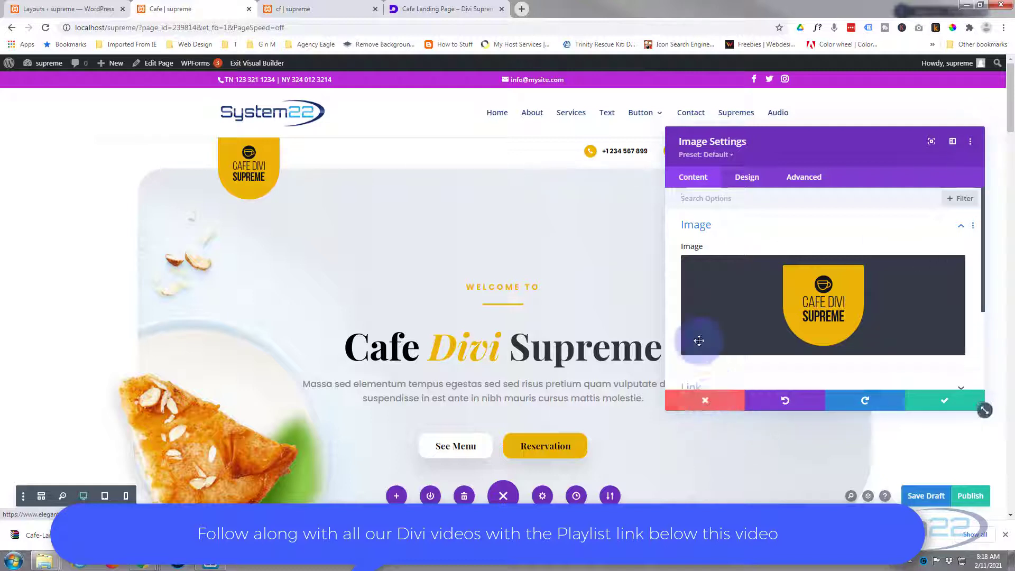
mouse_move(605, 152)
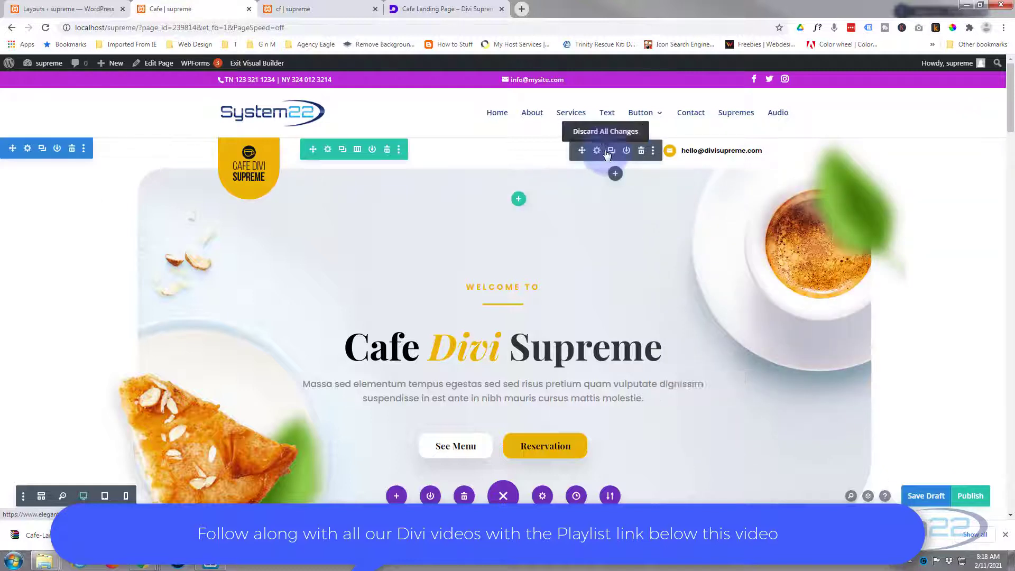
scroll(449, 363, "down", 5)
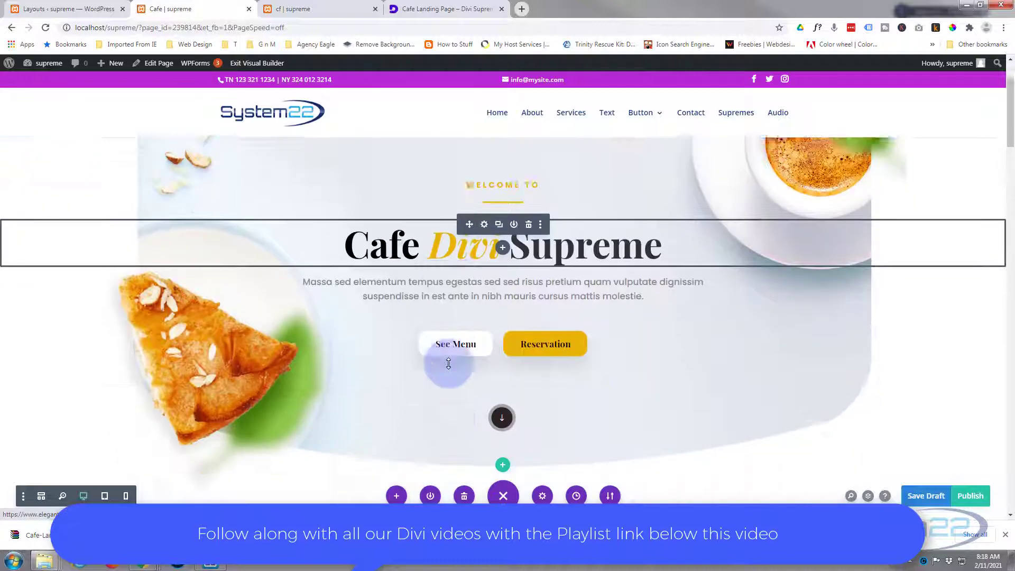
scroll(449, 363, "down", 3)
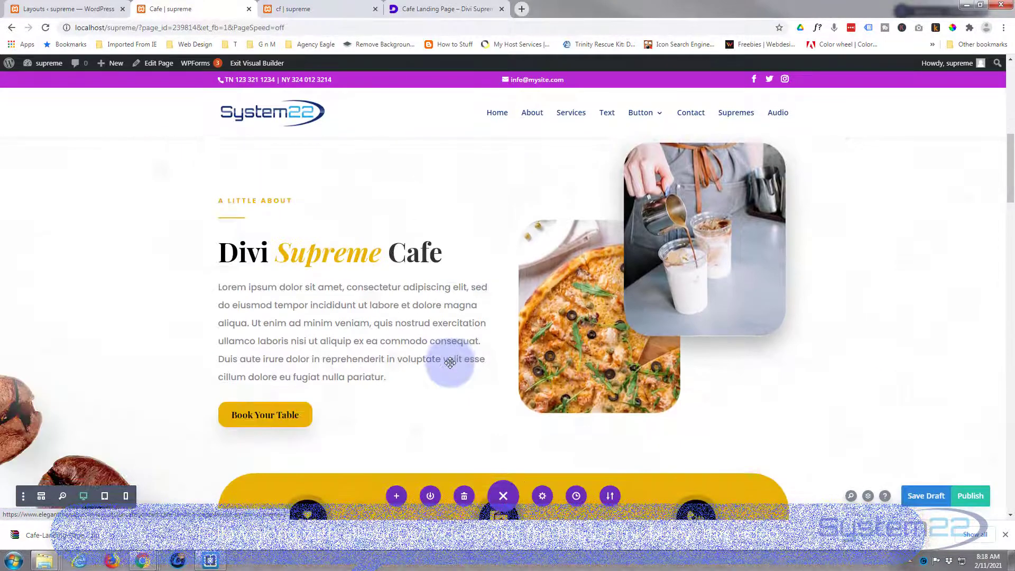
scroll(449, 363, "down", 5)
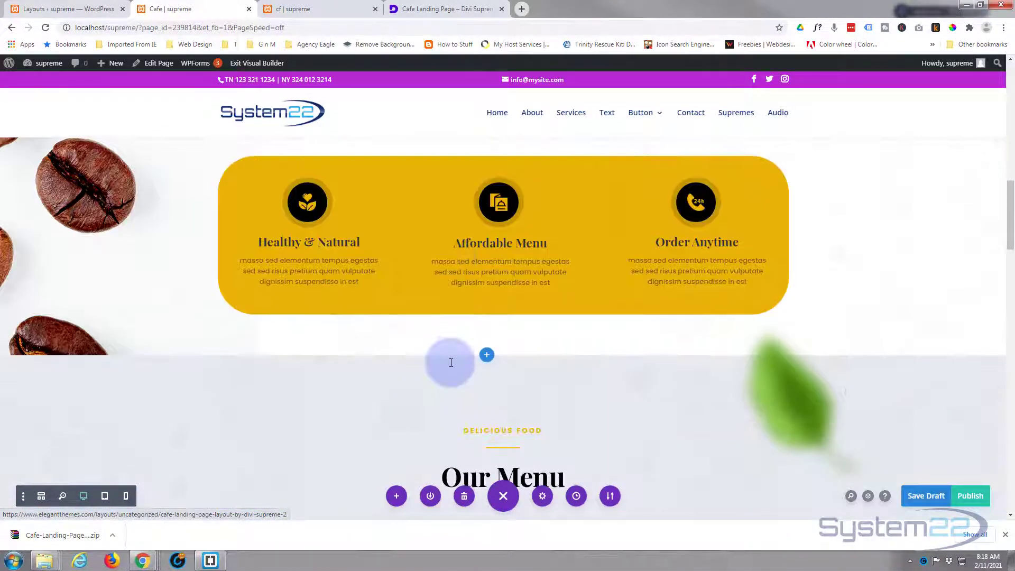
scroll(450, 362, "down", 4)
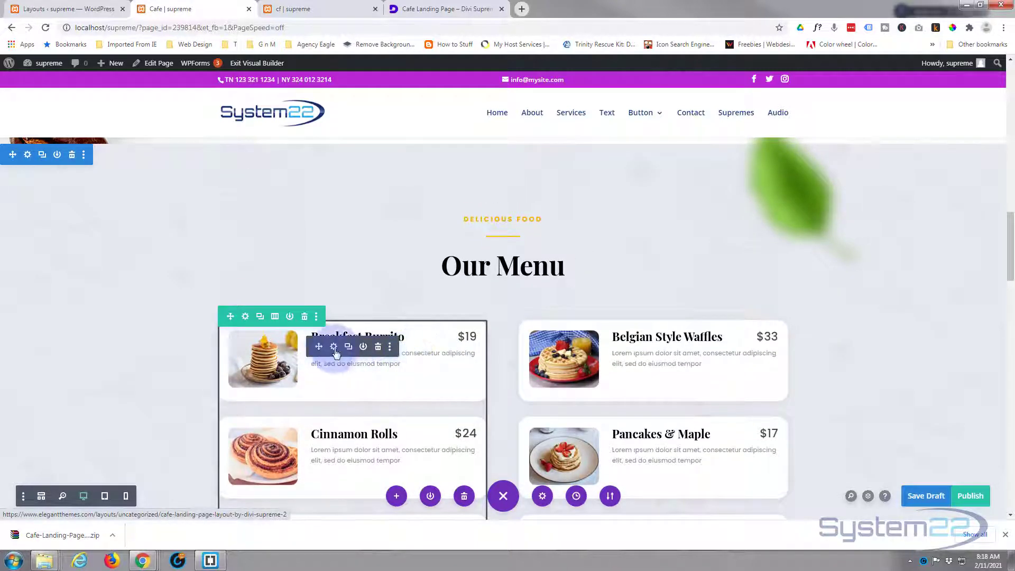
Step: Inspect the Supreme Price List settings of the Breakfast Burrito column and review the menu, testimonials and business hours sections
left_click(333, 347)
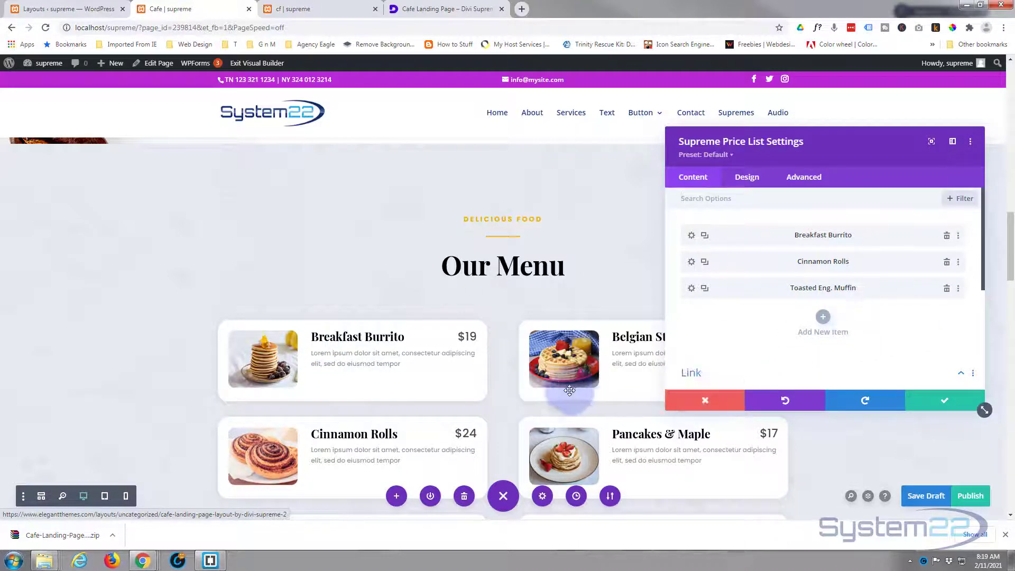
scroll(552, 380, "down", 5)
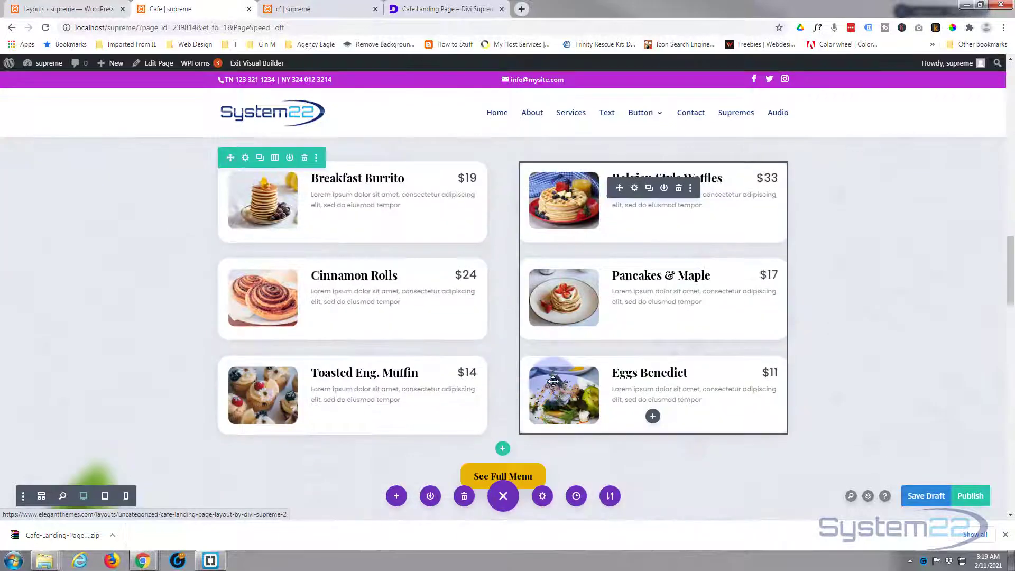
scroll(553, 380, "down", 7)
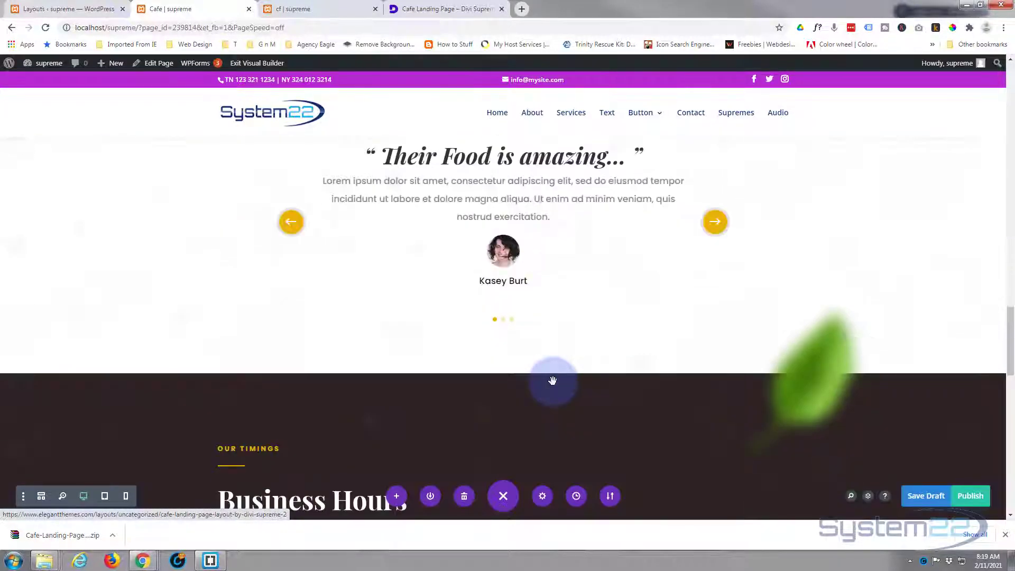
scroll(553, 381, "down", 2)
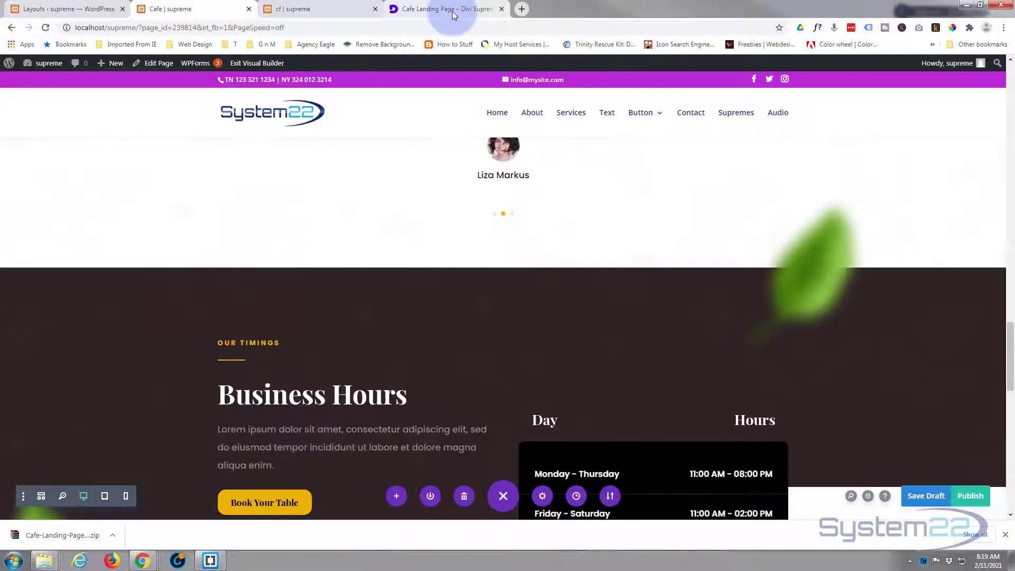
Step: Examine the color codes on the Divi Supreme layout page and the lower sections of the published cf page
left_click(453, 15)
scroll(375, 320, "down", 6)
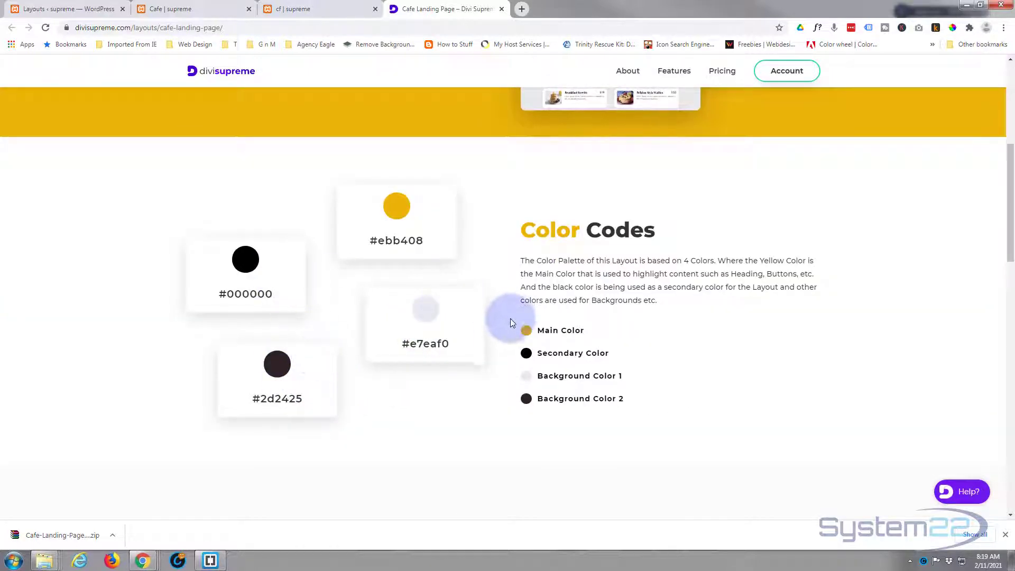
scroll(499, 335, "up", 6)
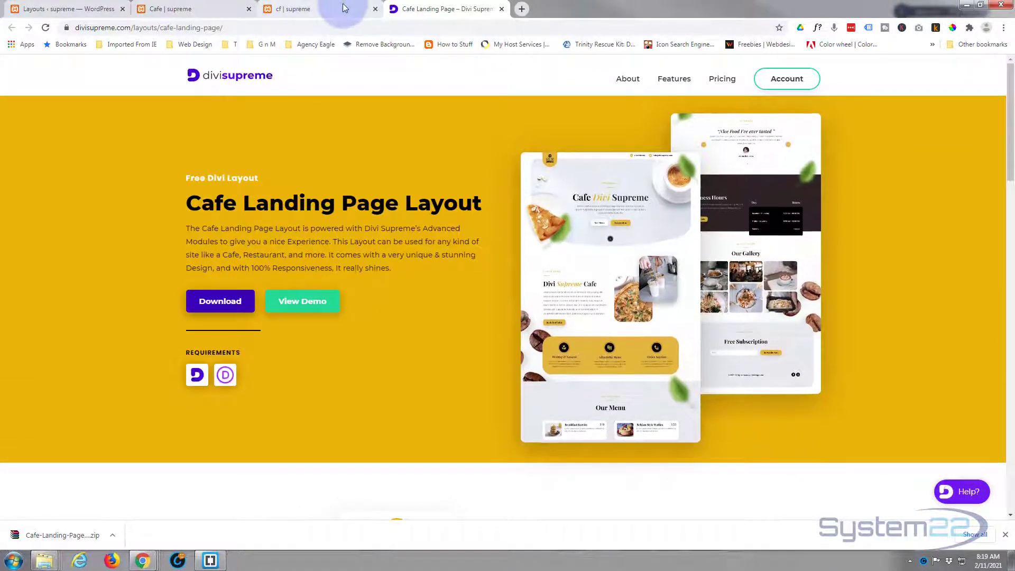
left_click(344, 8)
scroll(337, 243, "up", 8)
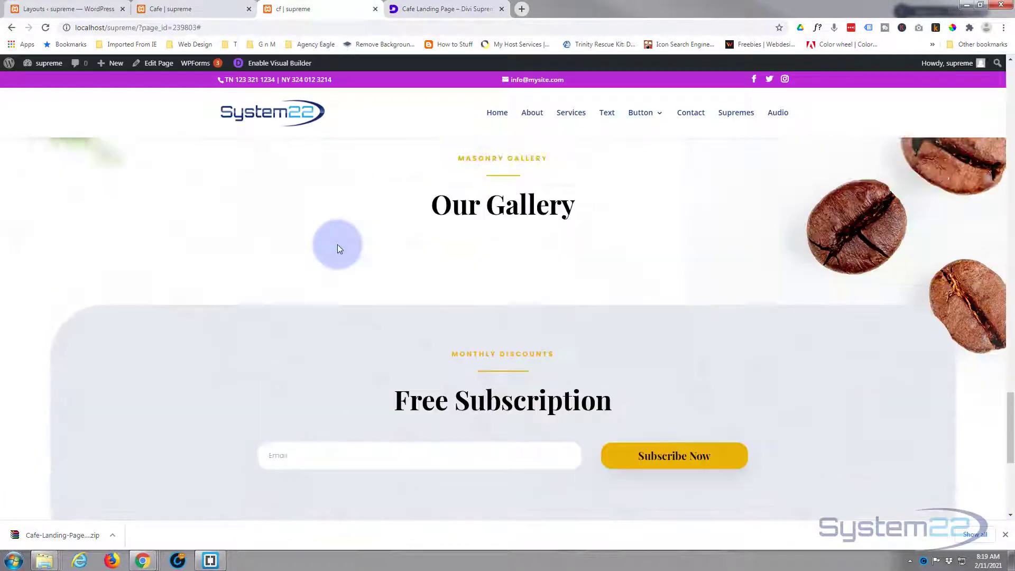
scroll(369, 217, "up", 8)
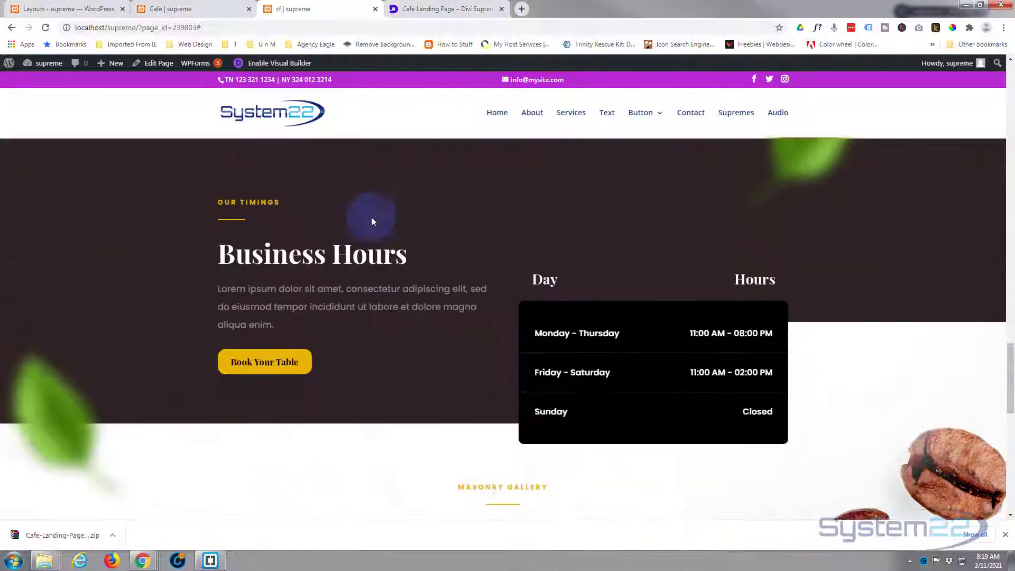
scroll(371, 217, "up", 3)
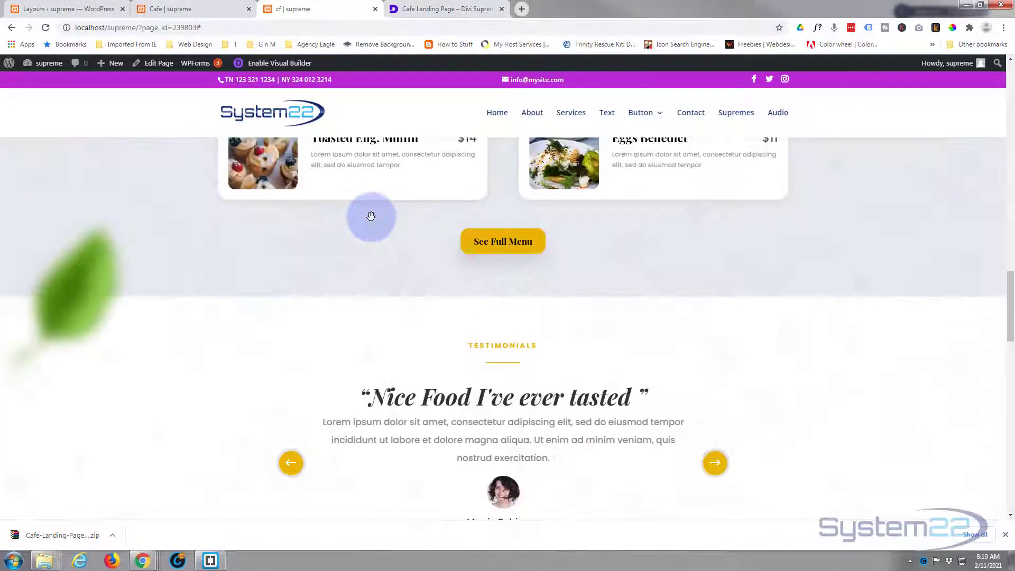
Step: Open the WordPress site's Theme Customizer and copy the main color code #ebb408 from the Divi Supreme layout page
left_click(69, 4)
mouse_move(38, 242)
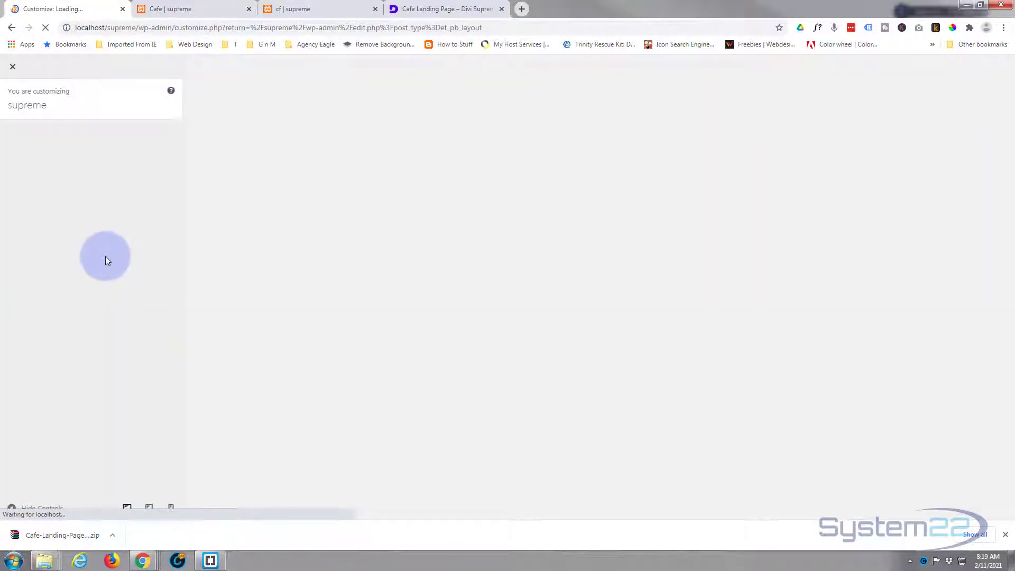
left_click(444, 9)
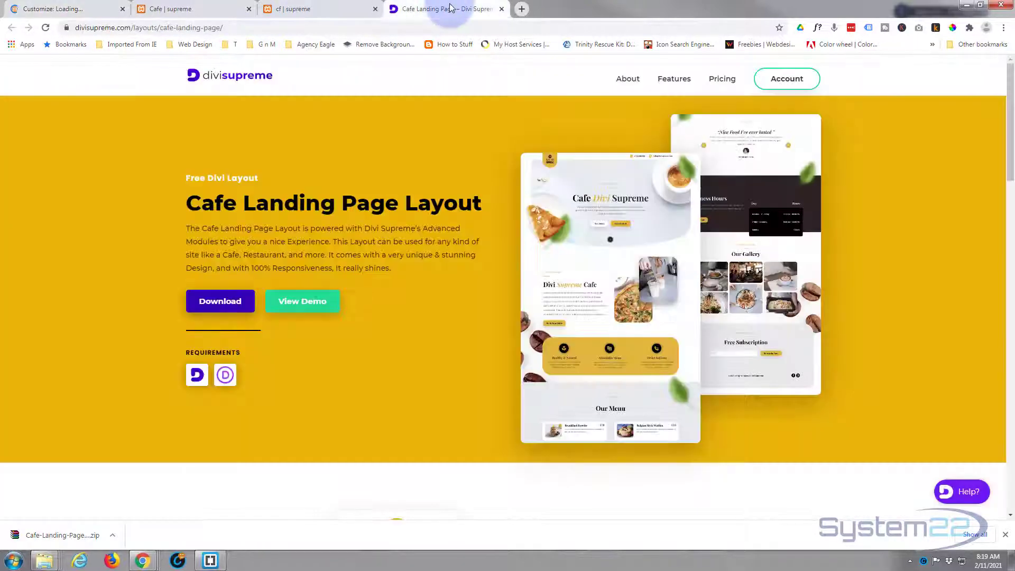
scroll(414, 259, "down", 2)
scroll(415, 255, "down", 5)
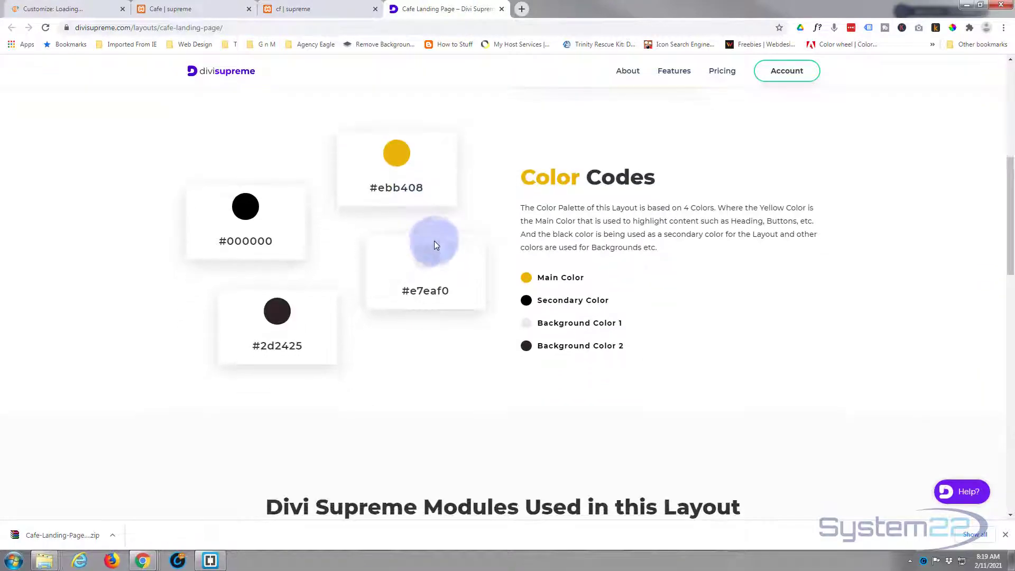
left_click_drag(426, 189, 368, 189)
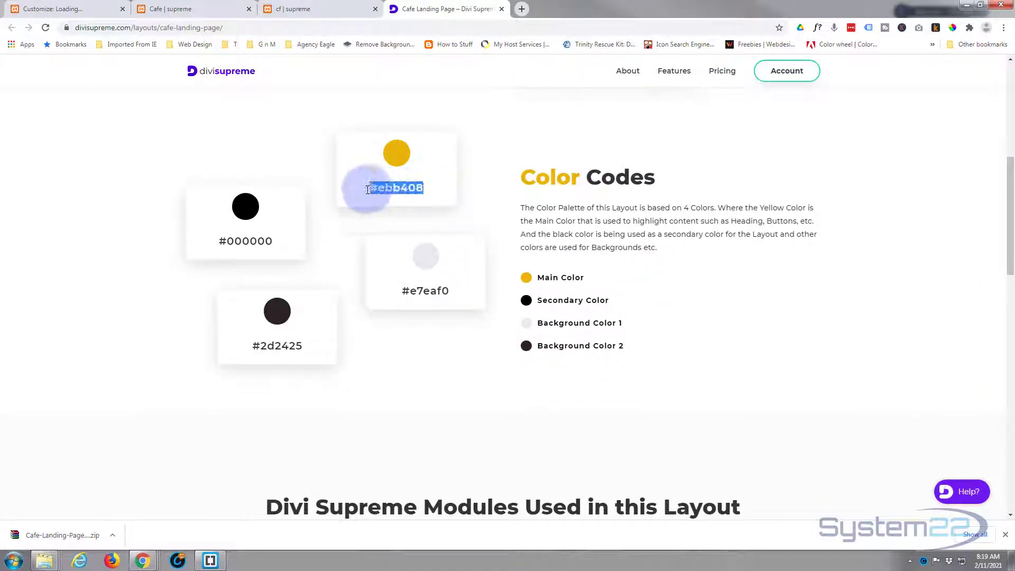
right_click(378, 187)
left_click(401, 199)
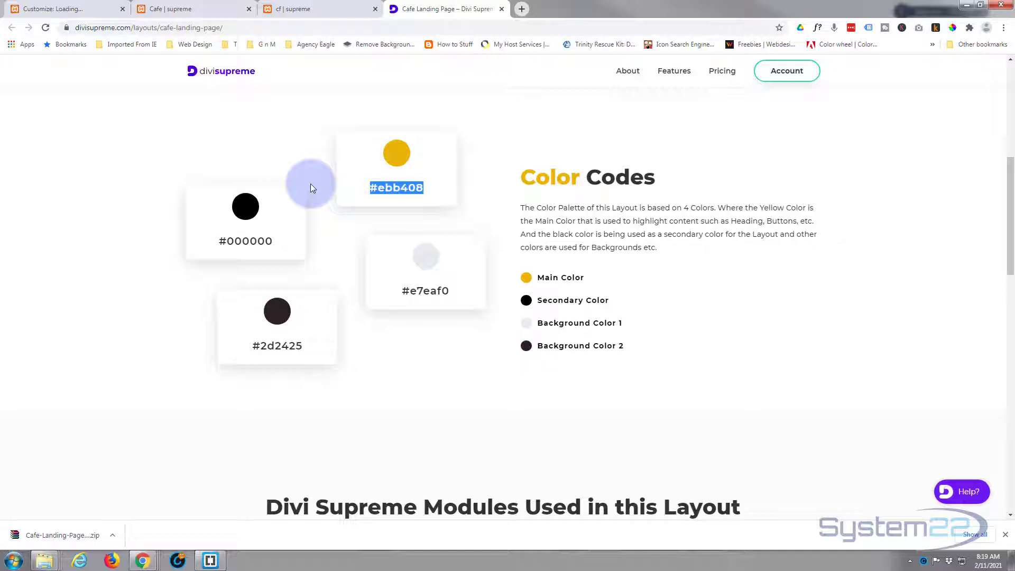
Step: In the Theme Customizer, set the primary menu bar's background color to #ebb408 and its active link color to #000000
left_click(58, 11)
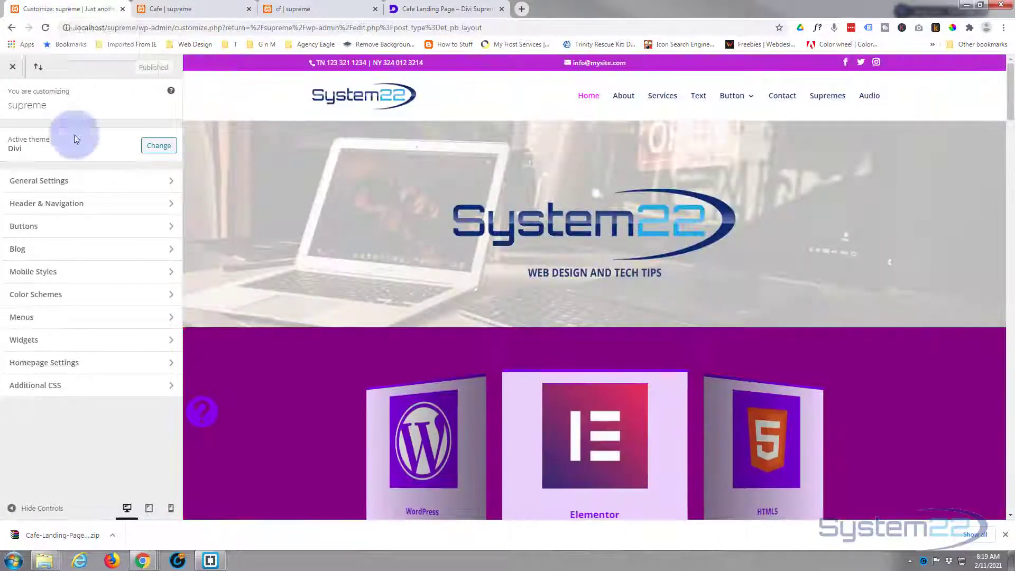
left_click(112, 209)
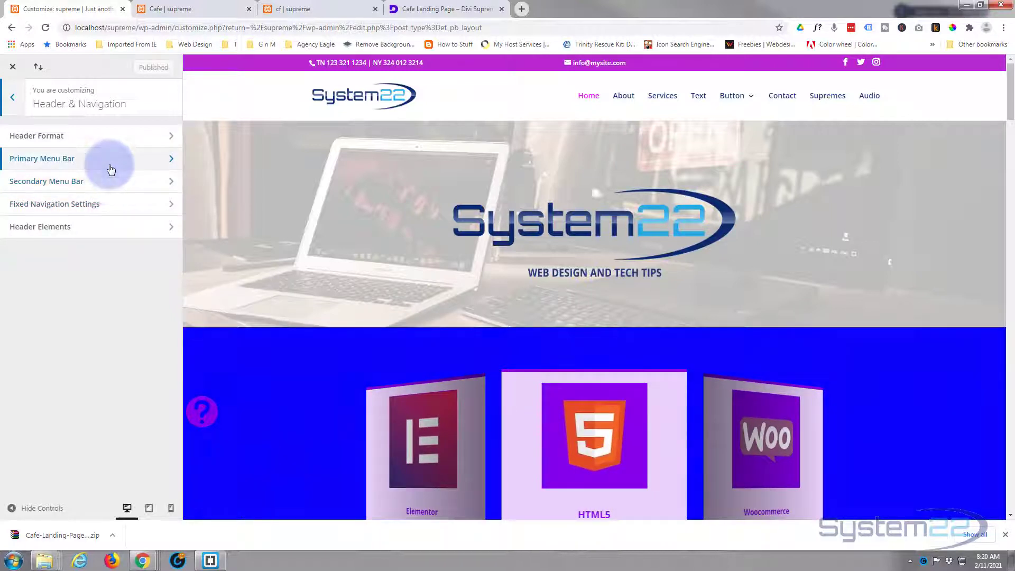
left_click(122, 160)
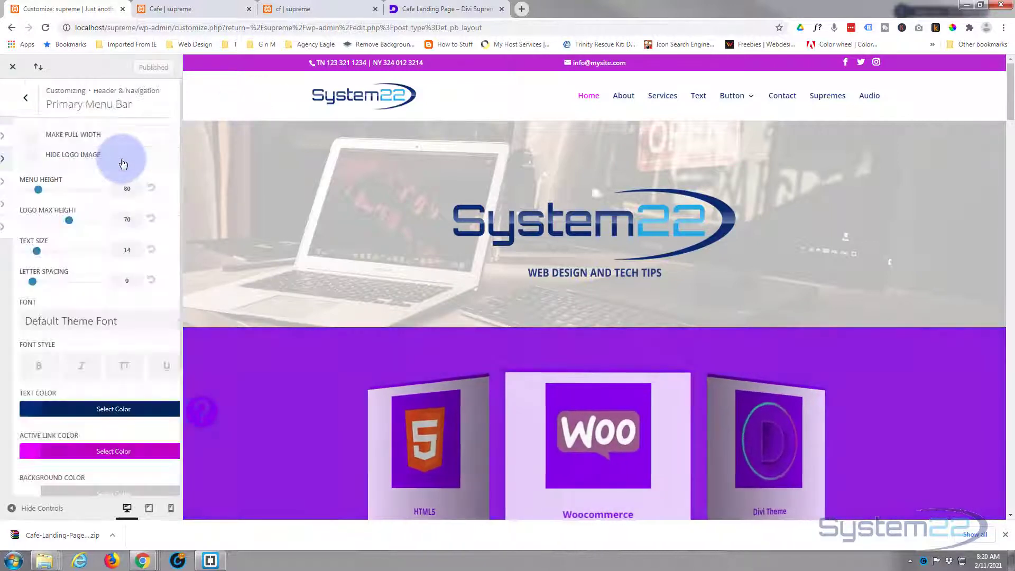
scroll(103, 196, "down", 2)
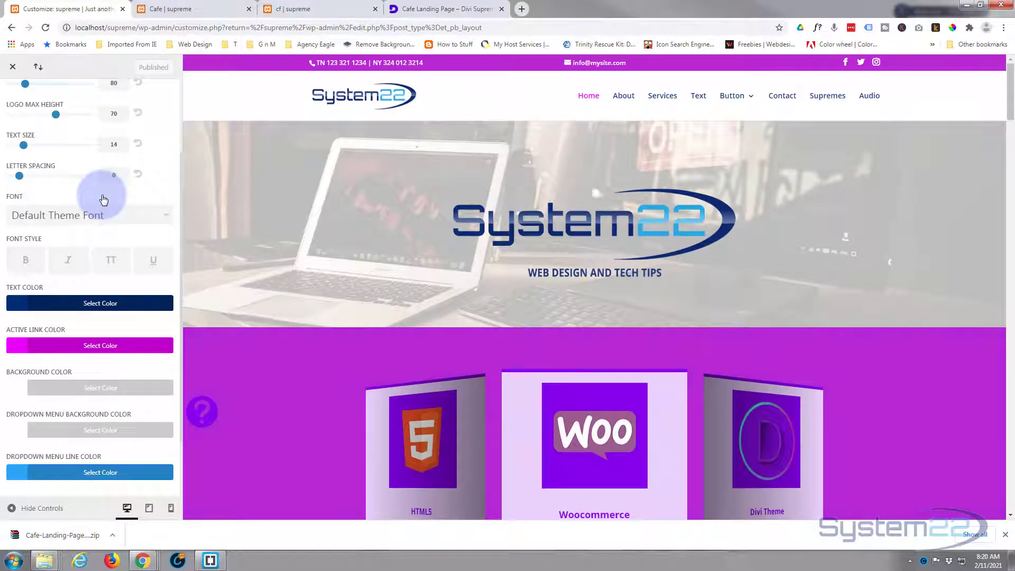
scroll(103, 200, "down", 2)
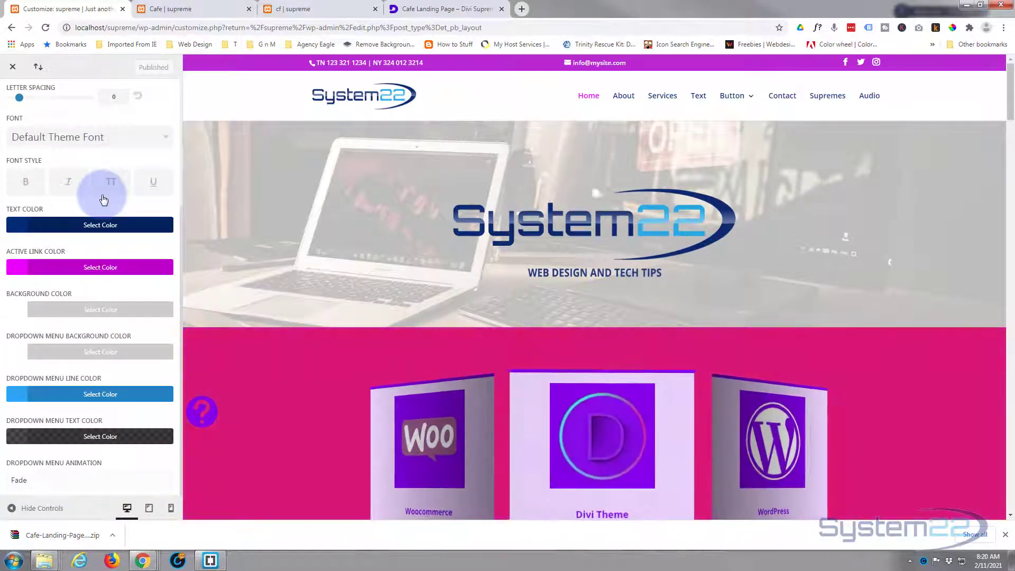
left_click(87, 312)
left_click_drag(67, 336, 1, 337)
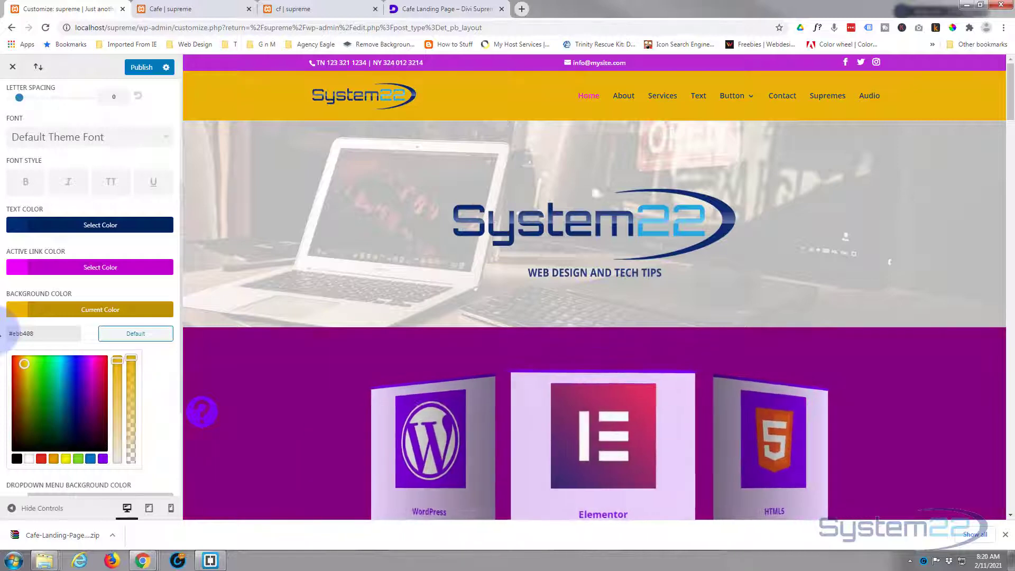
left_click(61, 272)
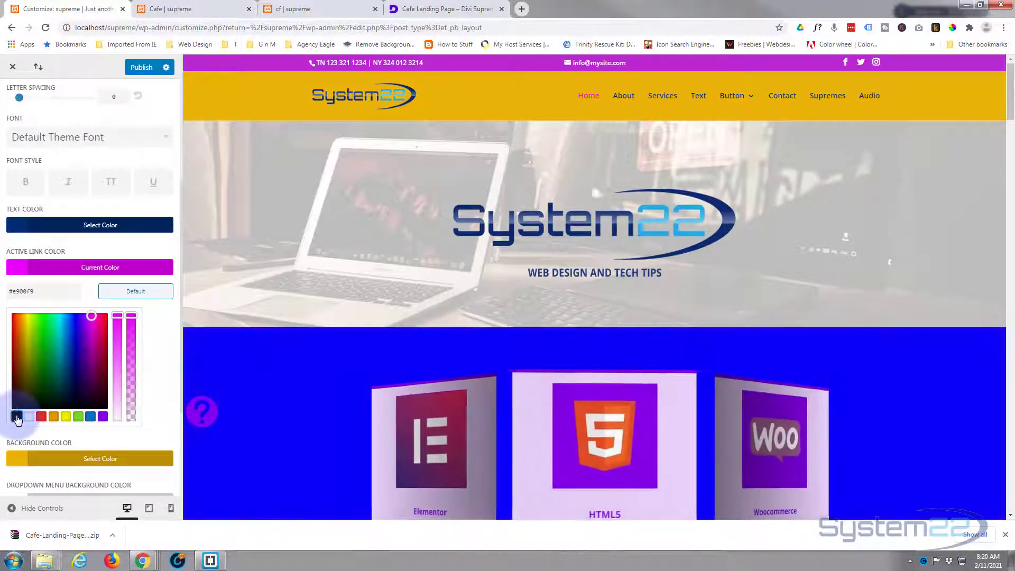
left_click(16, 416)
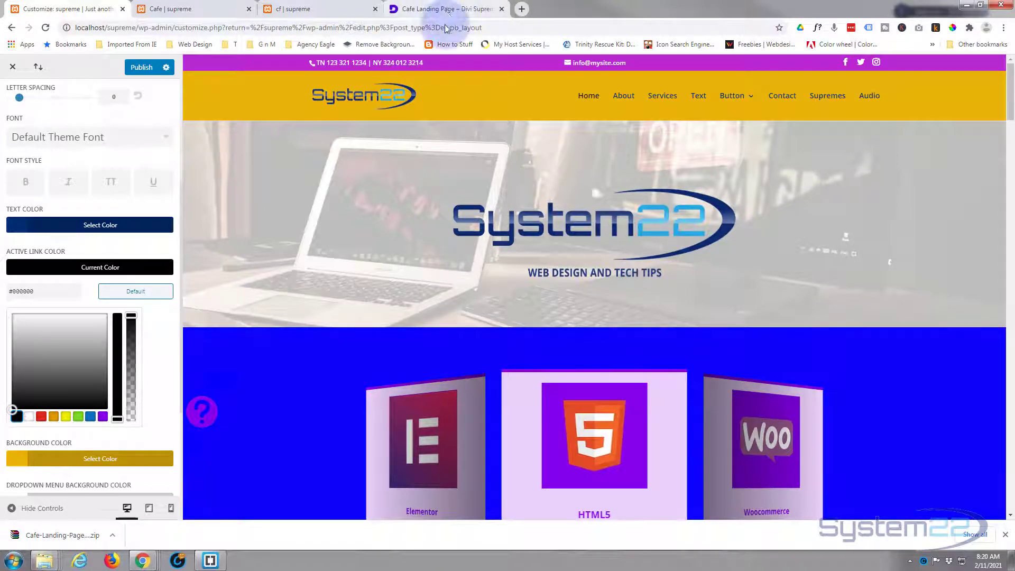
Step: Copy the Background Color 2 code #2d2425 from the Divi Supreme layout page and return to the Theme Customizer
left_click(451, 9)
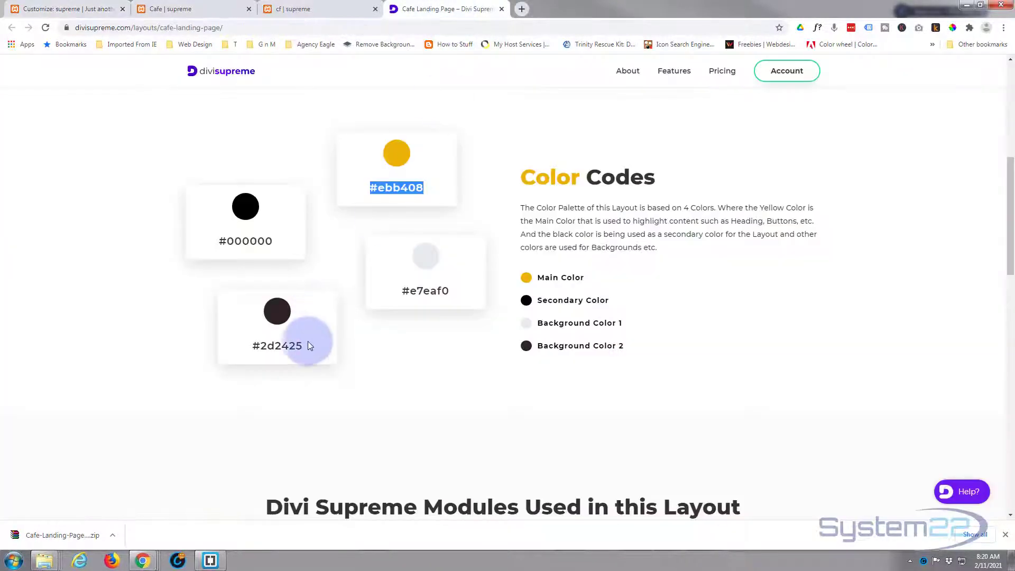
left_click_drag(309, 346, 246, 347)
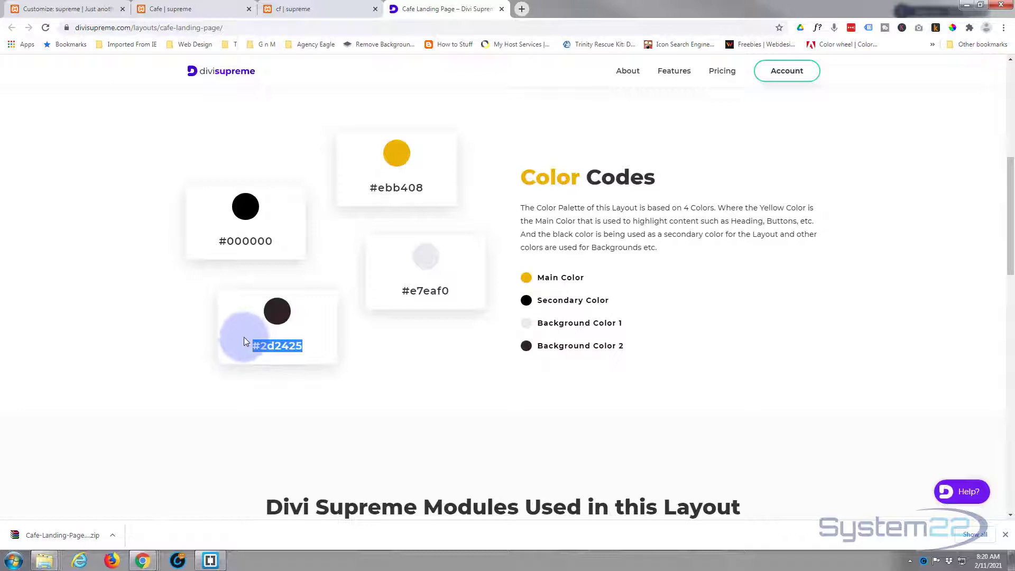
left_click(84, 9)
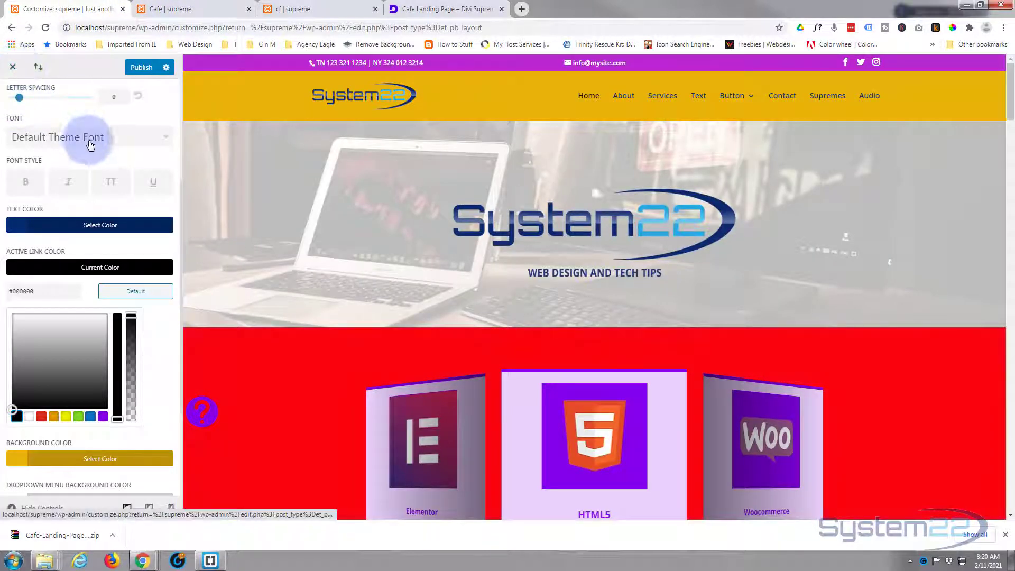
Step: Set the secondary menu bar's background color to #2d2425 and publish the Customizer changes
scroll(90, 140, "up", 5)
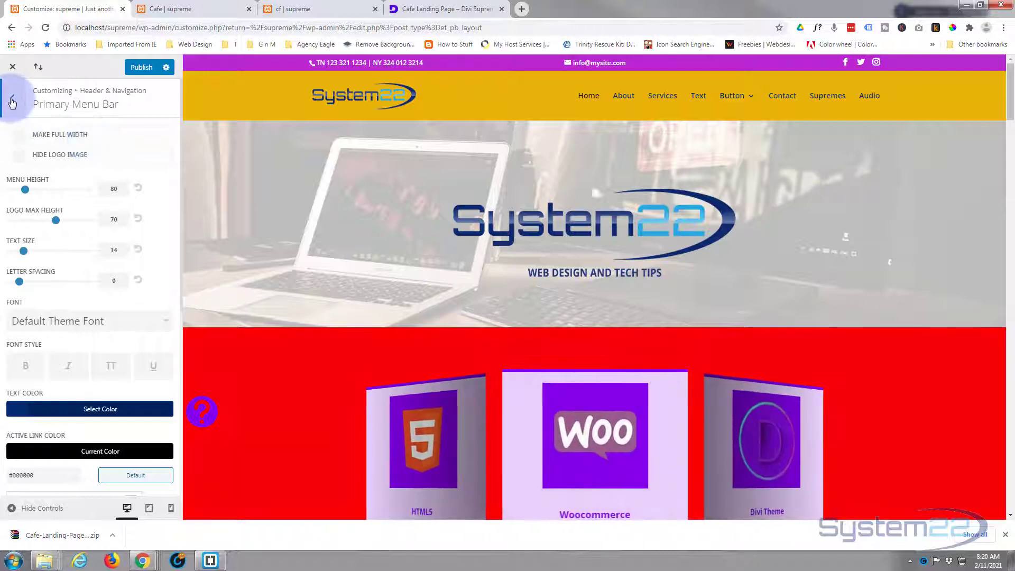
left_click(13, 98)
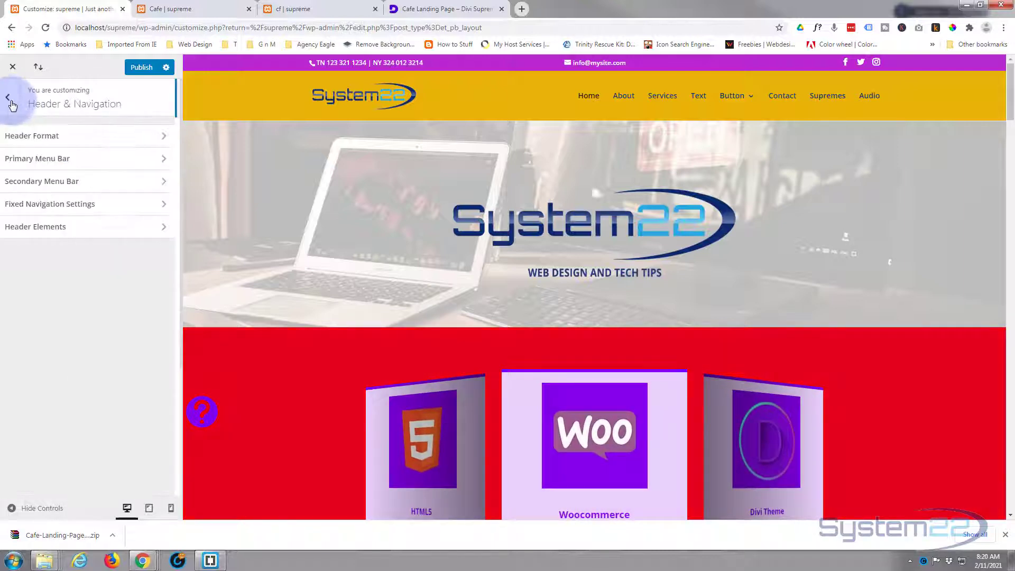
left_click(127, 189)
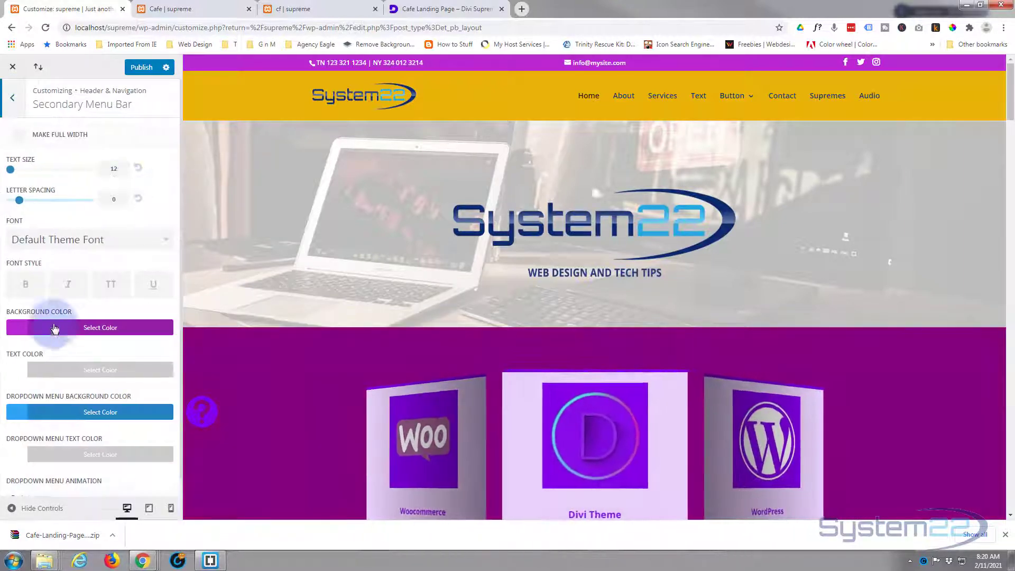
left_click(67, 333)
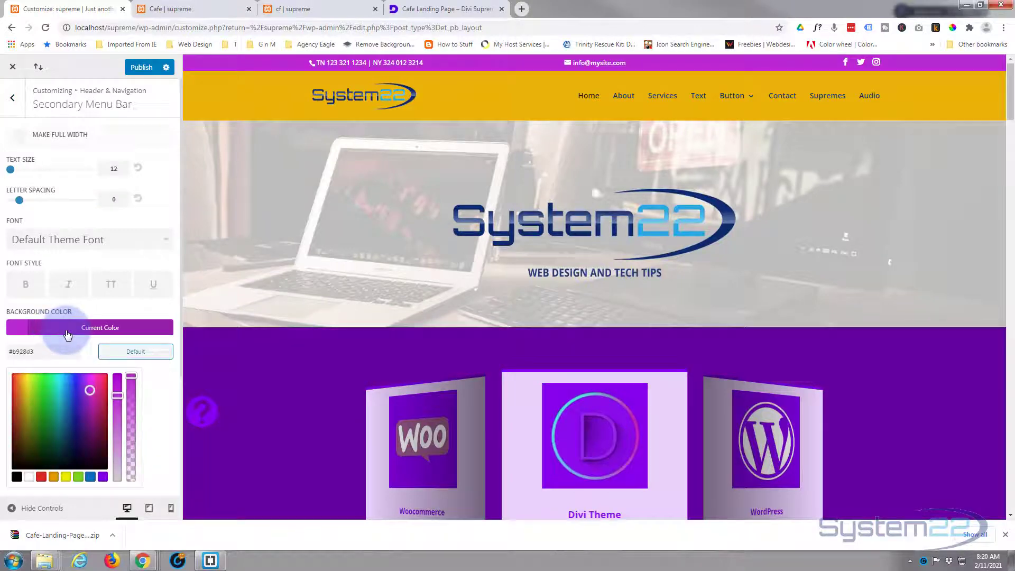
triple_click(44, 348)
key("ctrl+v")
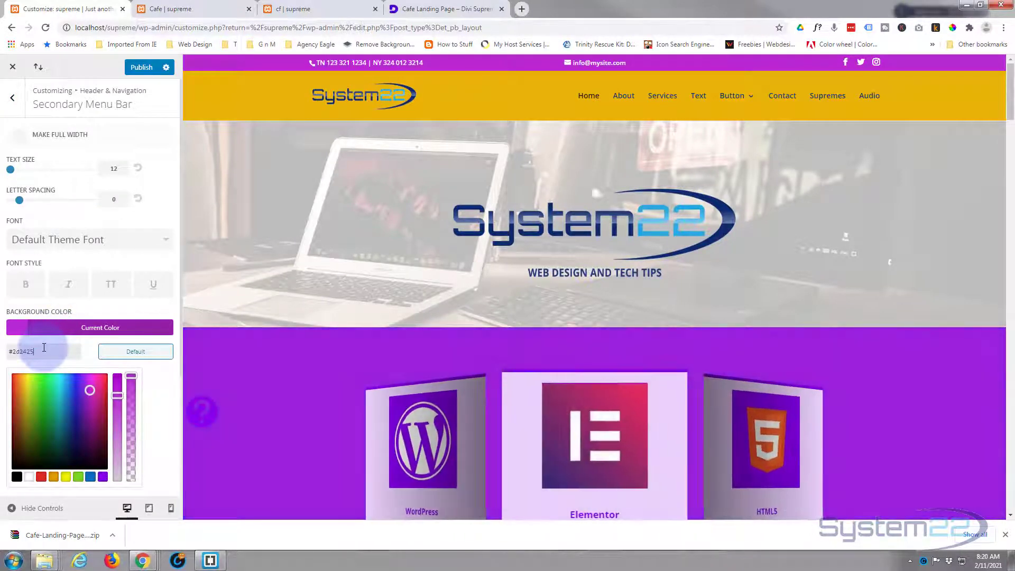
key("Return")
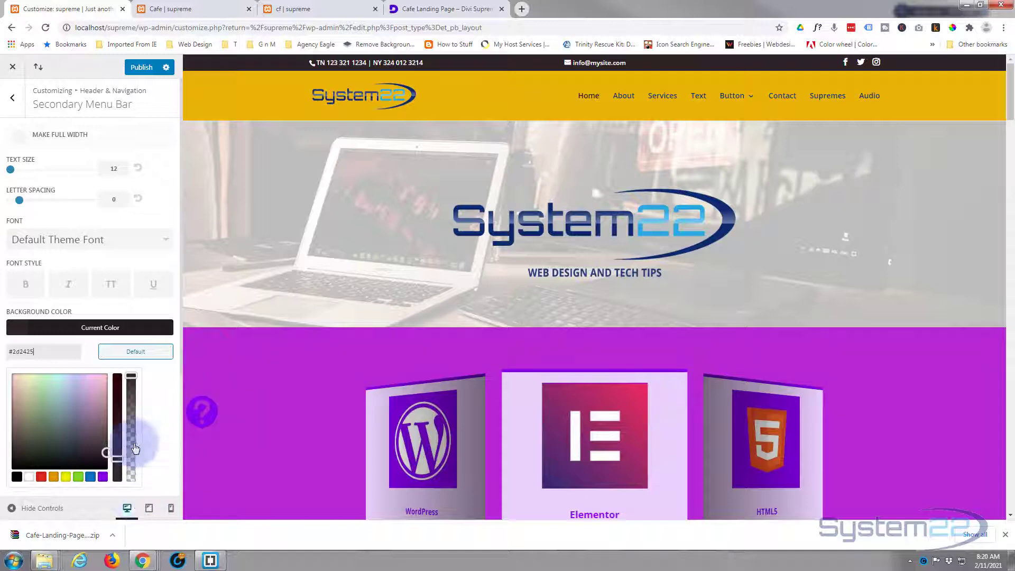
left_click(139, 69)
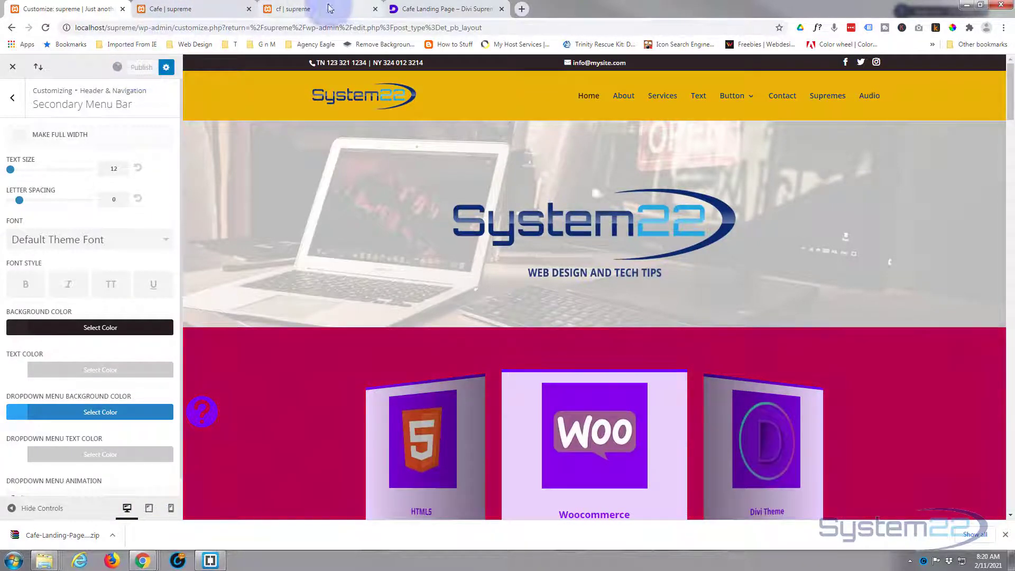
Step: Switch to the Cafe page, save it as a draft and exit the Visual Builder
left_click(228, 7)
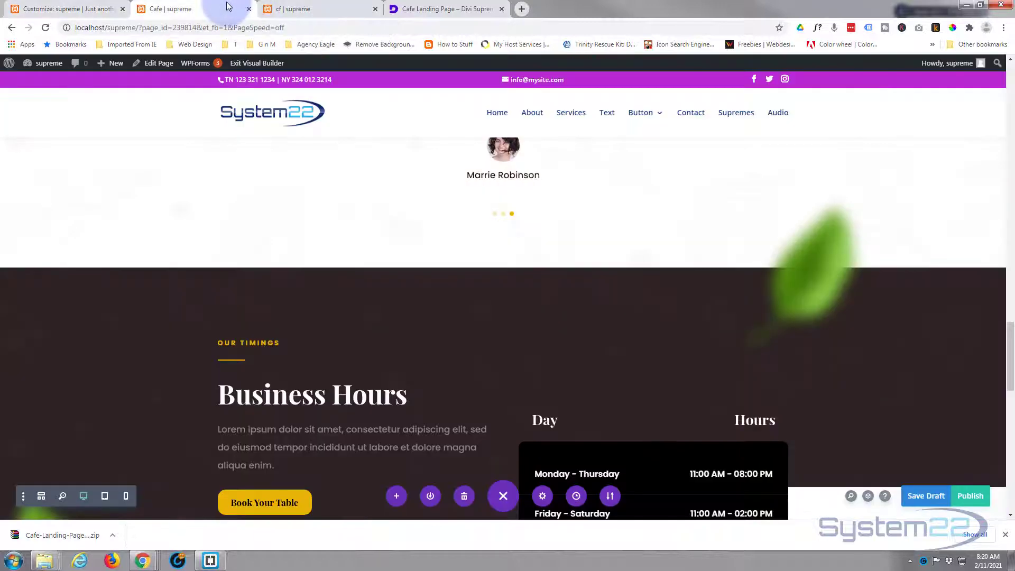
left_click(929, 503)
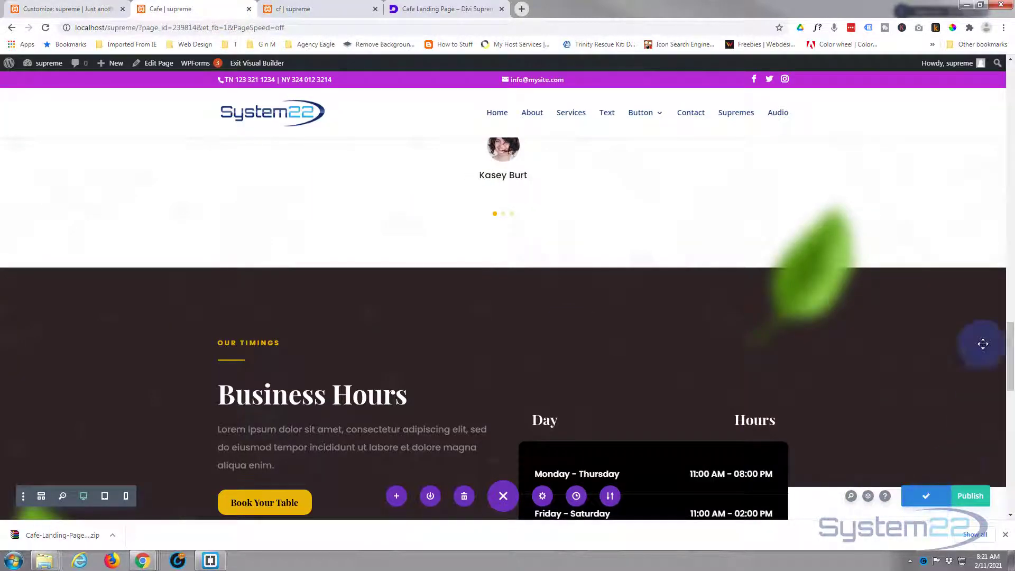
left_click(246, 64)
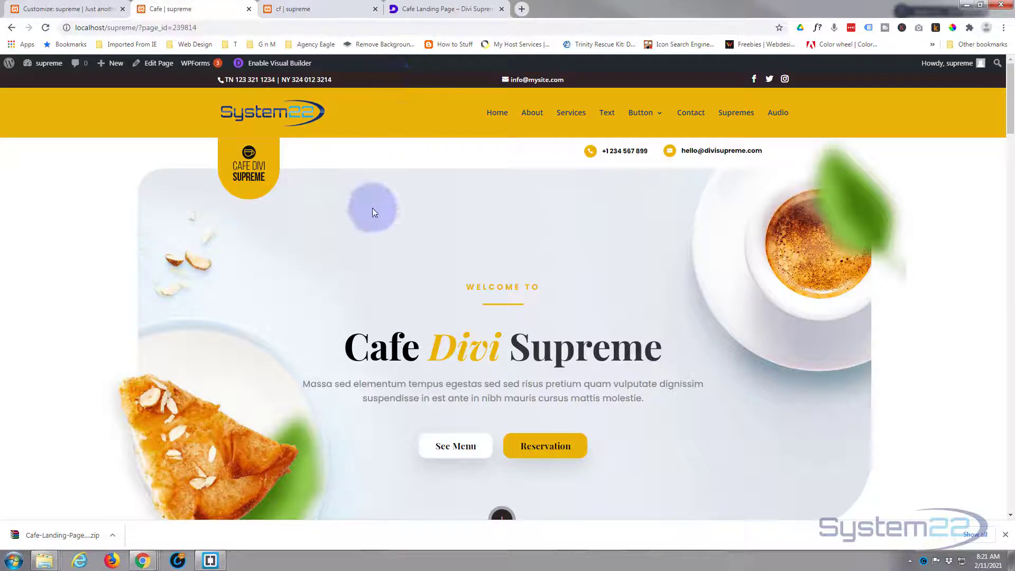
Step: Review the Cafe page from its header down to the footer, and revisit the color codes and upper section of the Divi Supreme layout page
scroll(373, 211, "down", 10)
scroll(373, 211, "down", 3)
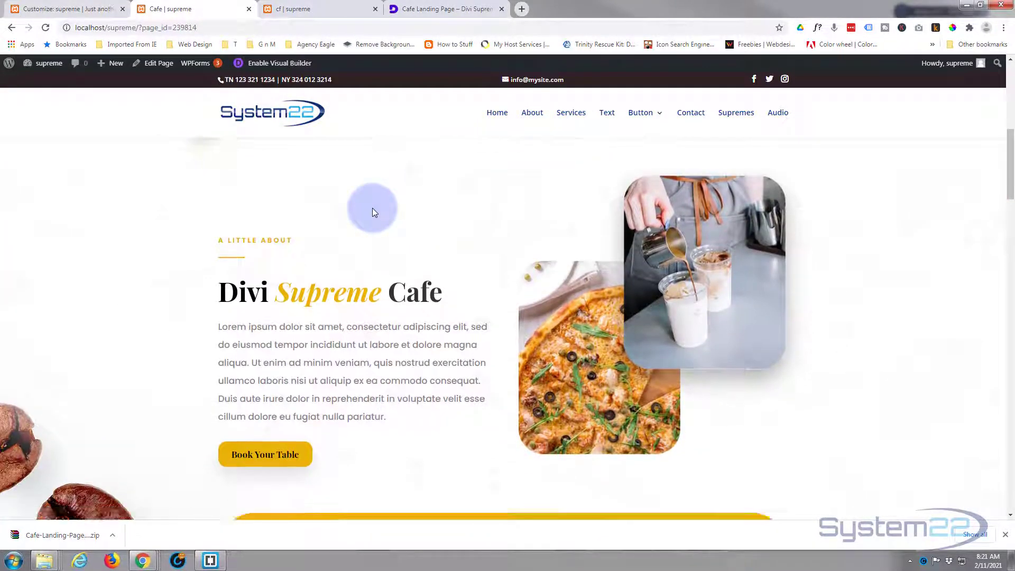
scroll(373, 211, "down", 10)
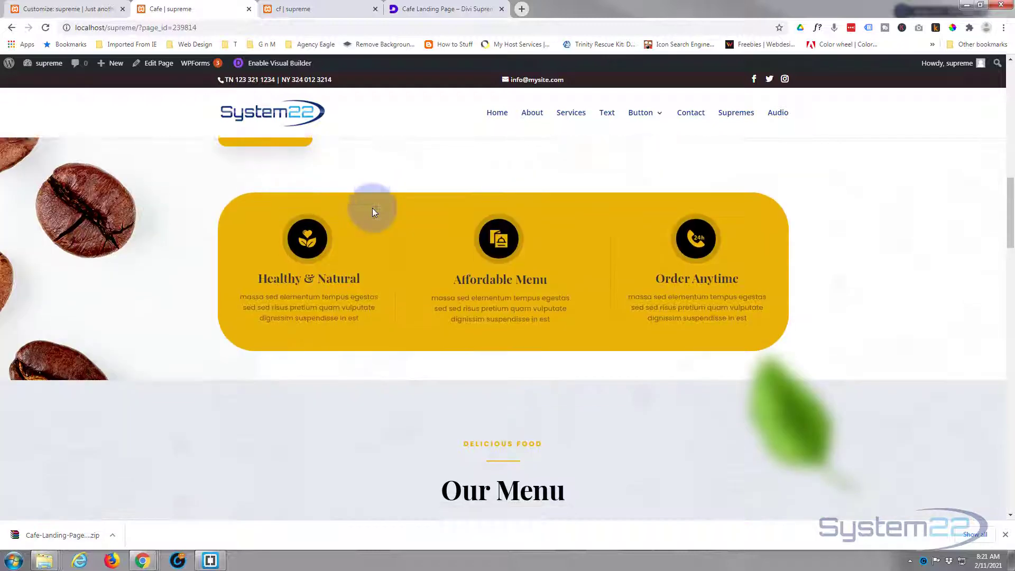
scroll(373, 208, "down", 10)
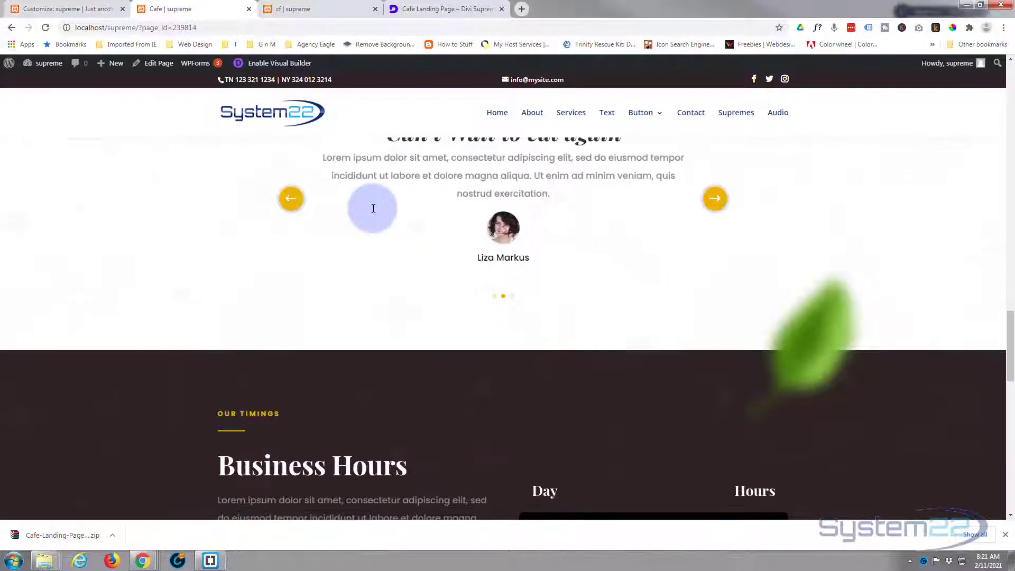
scroll(373, 208, "down", 10)
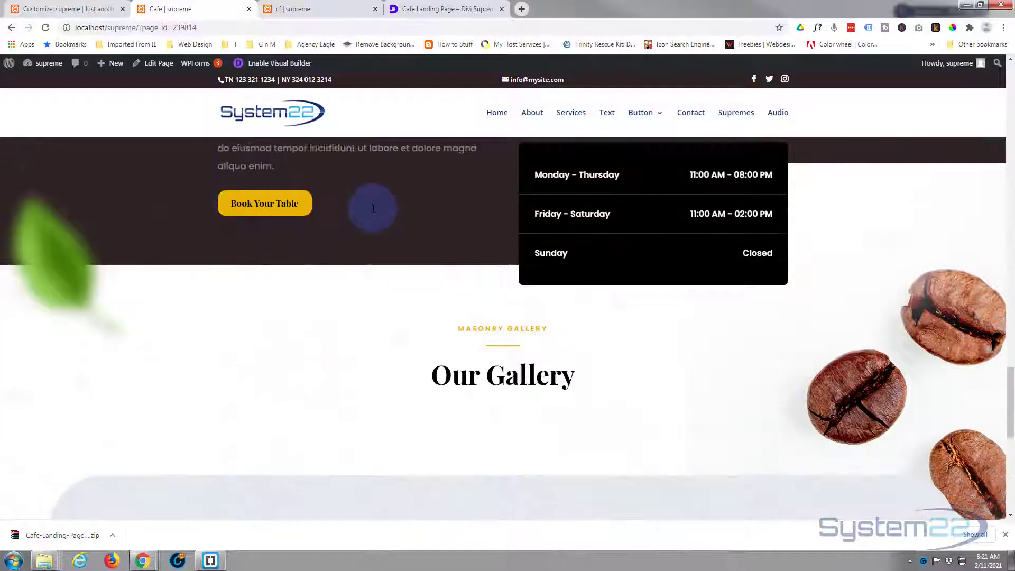
scroll(373, 208, "down", 6)
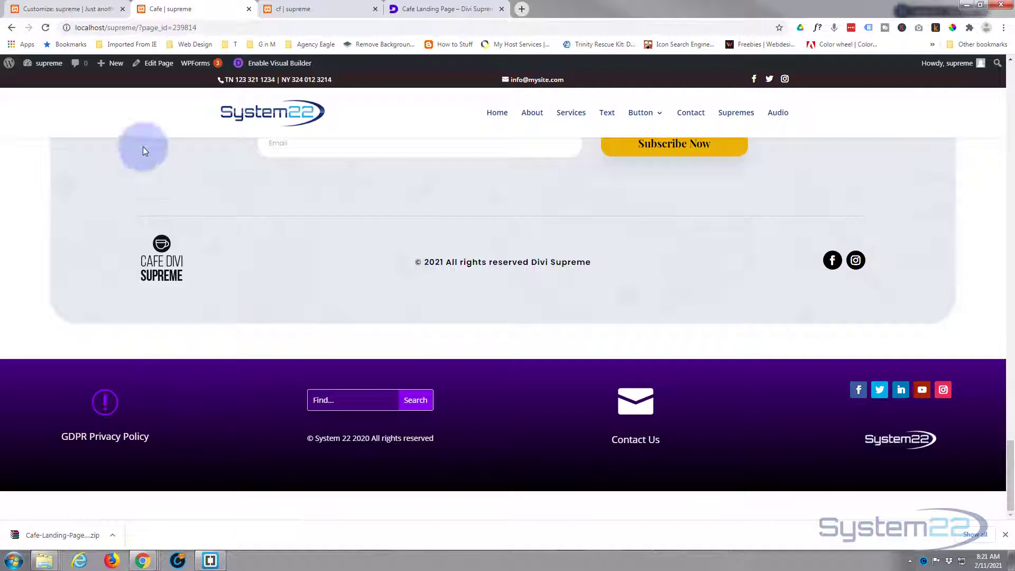
scroll(170, 369, "up", 8)
scroll(173, 374, "up", 10)
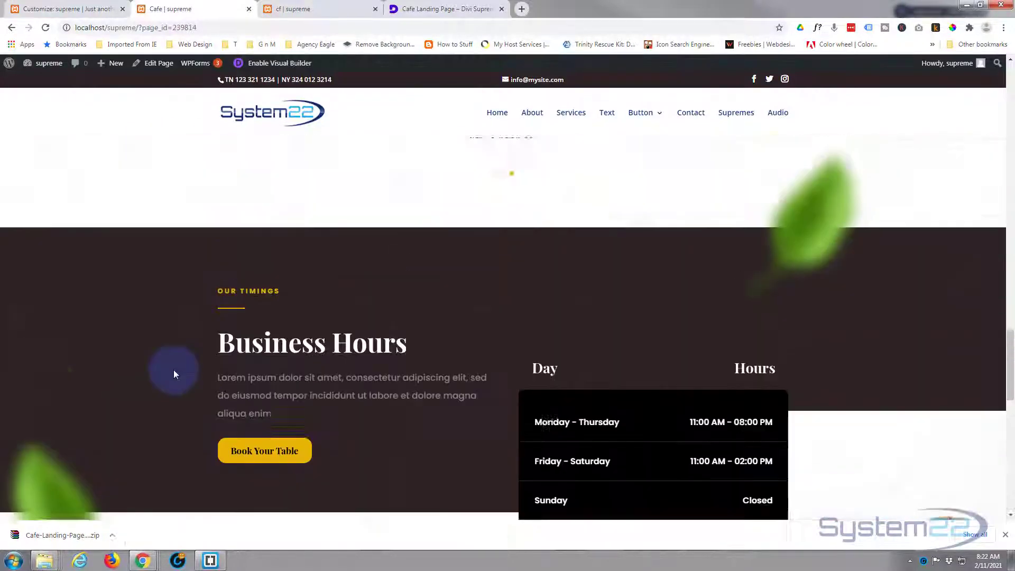
scroll(174, 370, "up", 12)
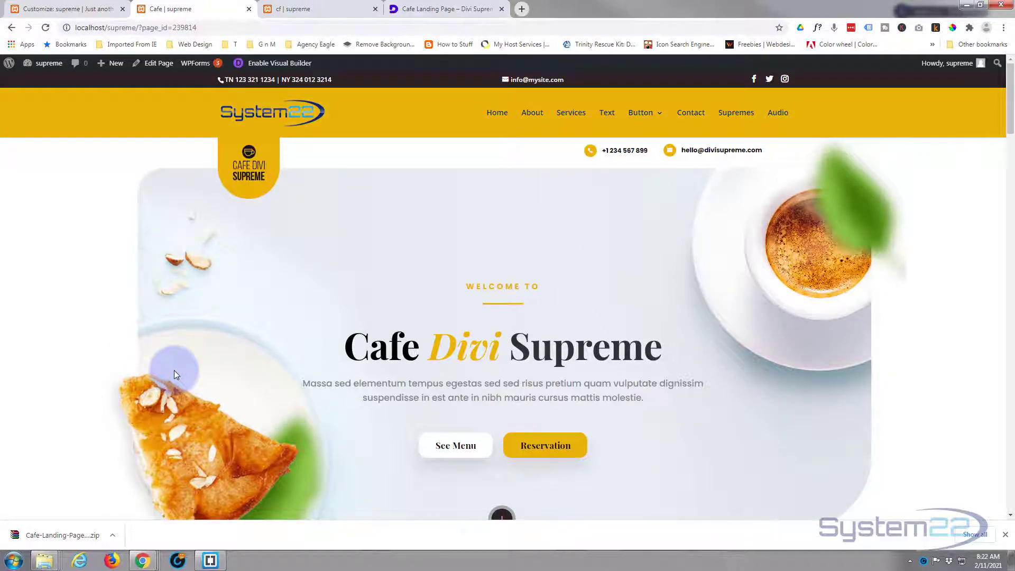
left_click(456, 9)
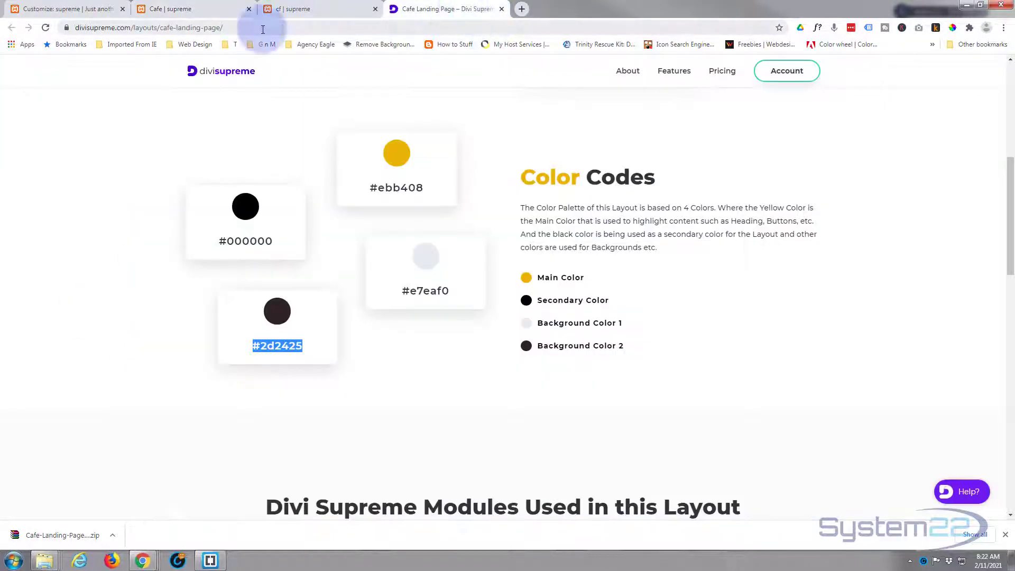
scroll(106, 259, "up", 7)
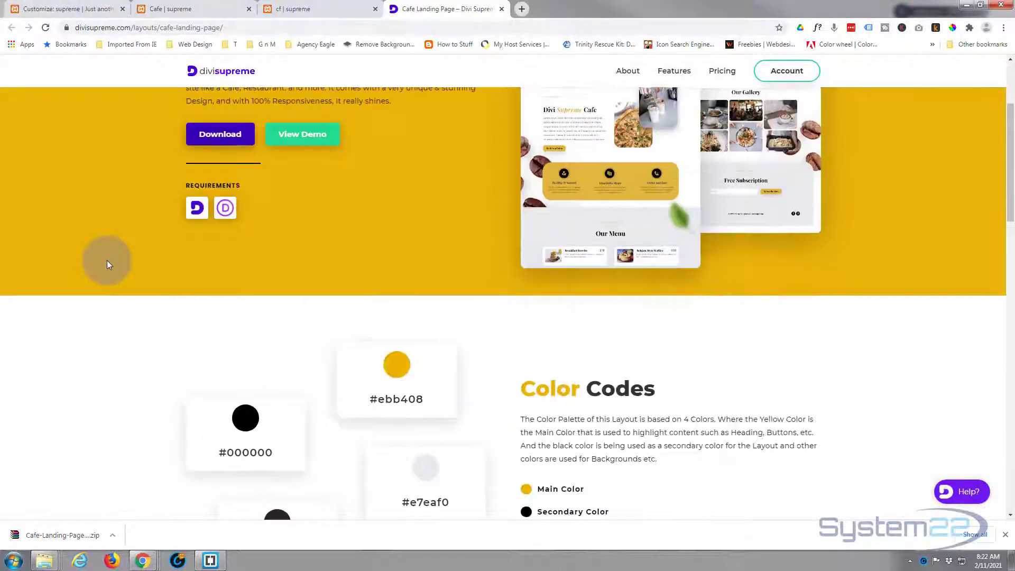